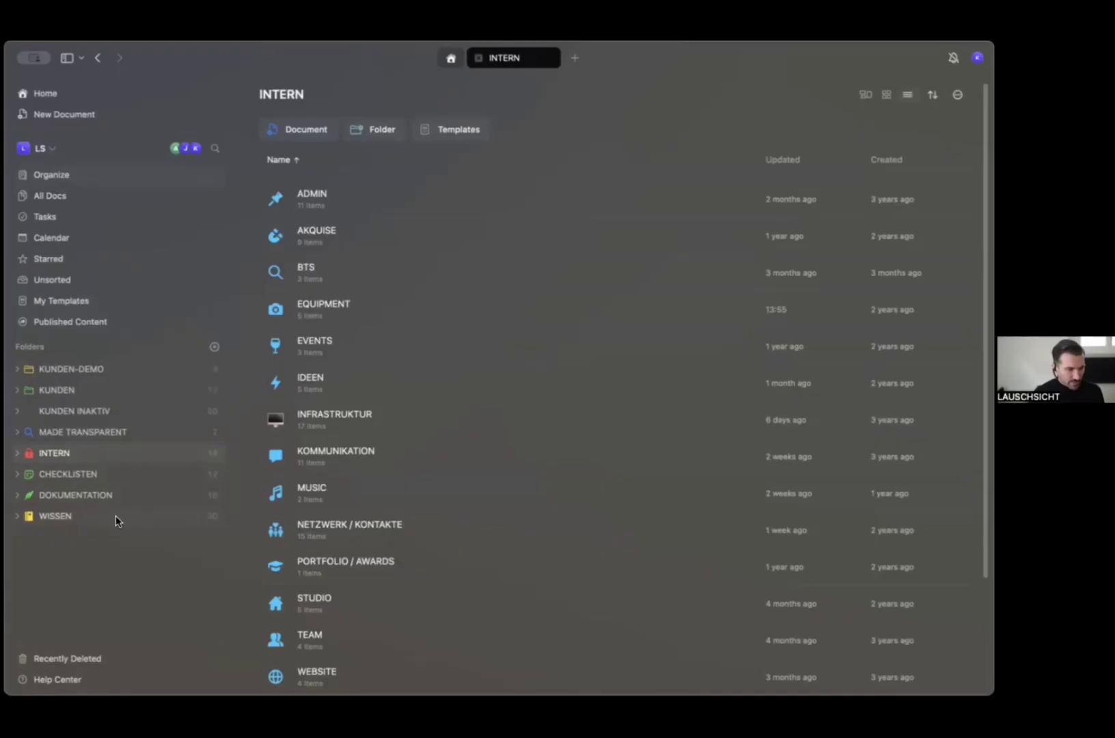
# Open the WISSEN folder overview and expand its subfolders in the sidebar.
pyautogui.click(116, 515)
pyautogui.click(17, 515)
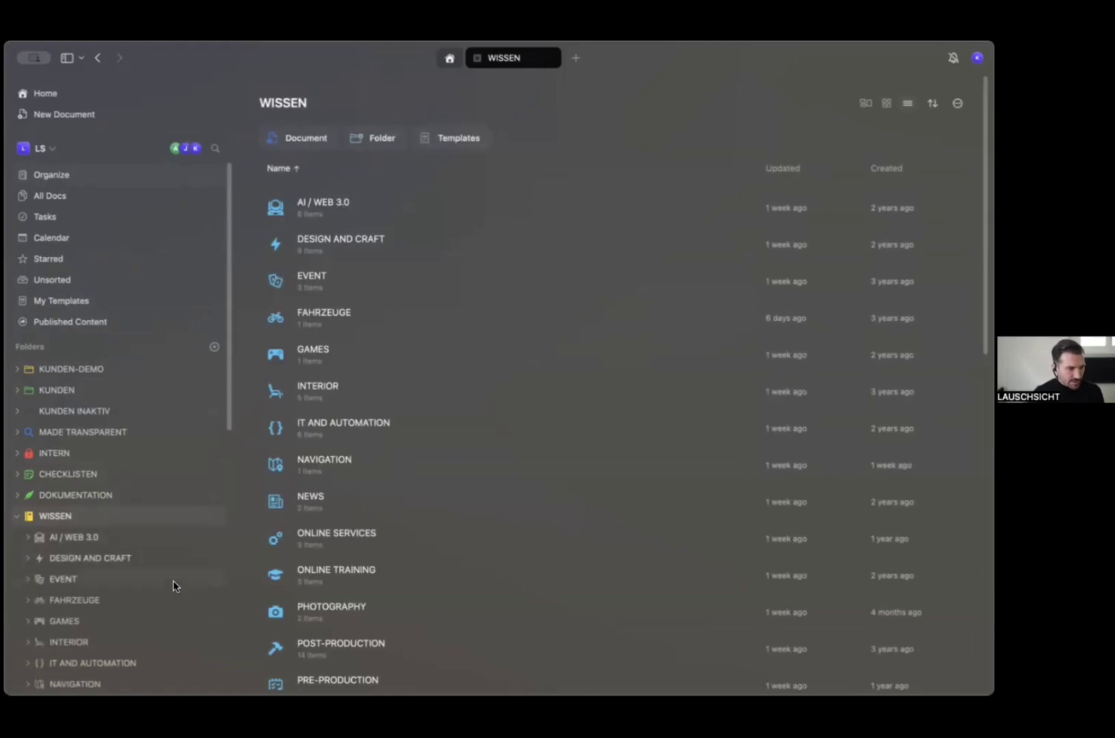
pyautogui.scroll(-10, 164, 567)
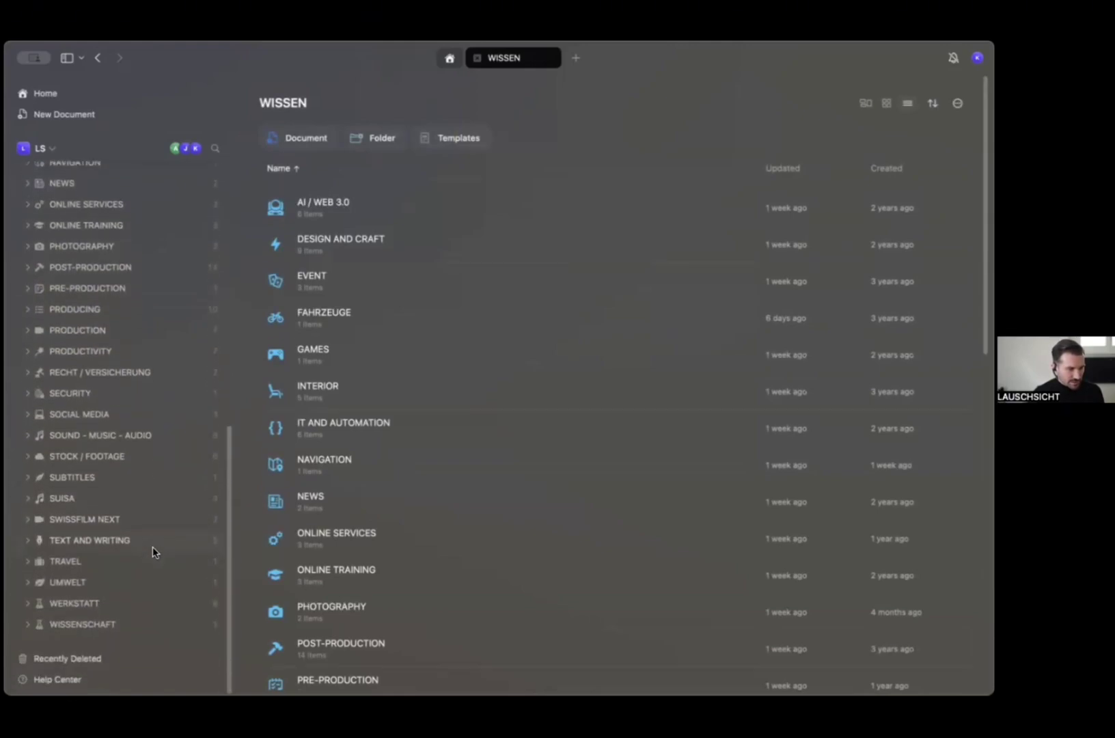
pyautogui.scroll(5, 150, 534)
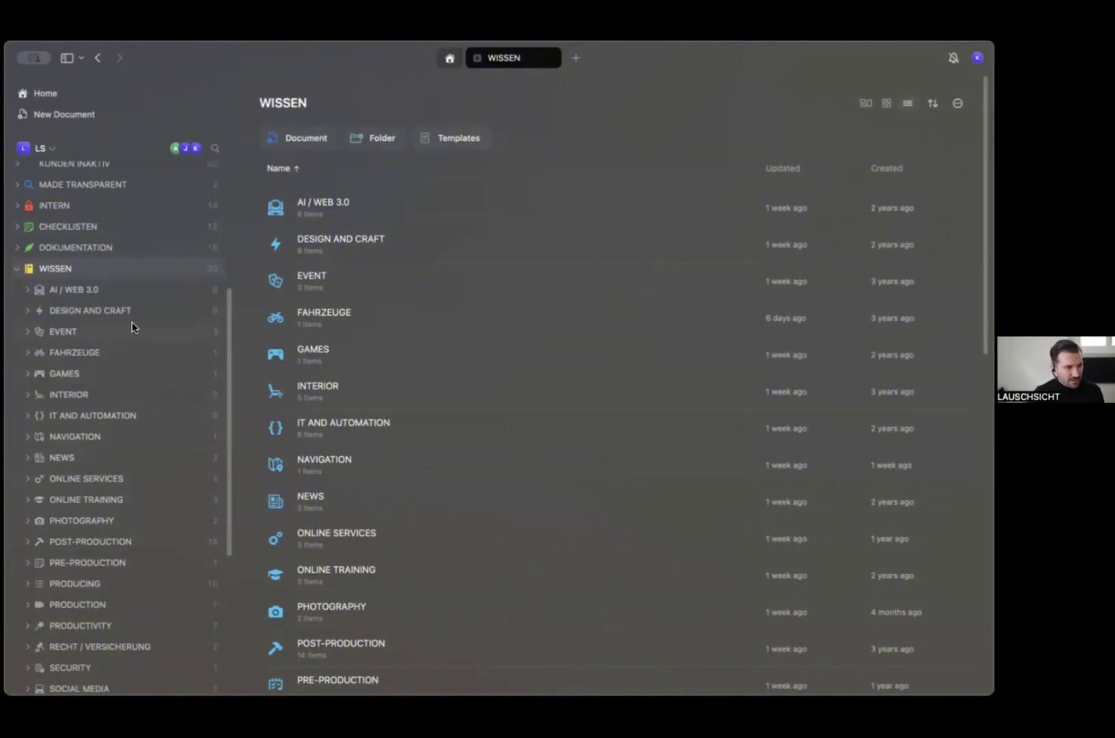
pyautogui.scroll(-5, 126, 504)
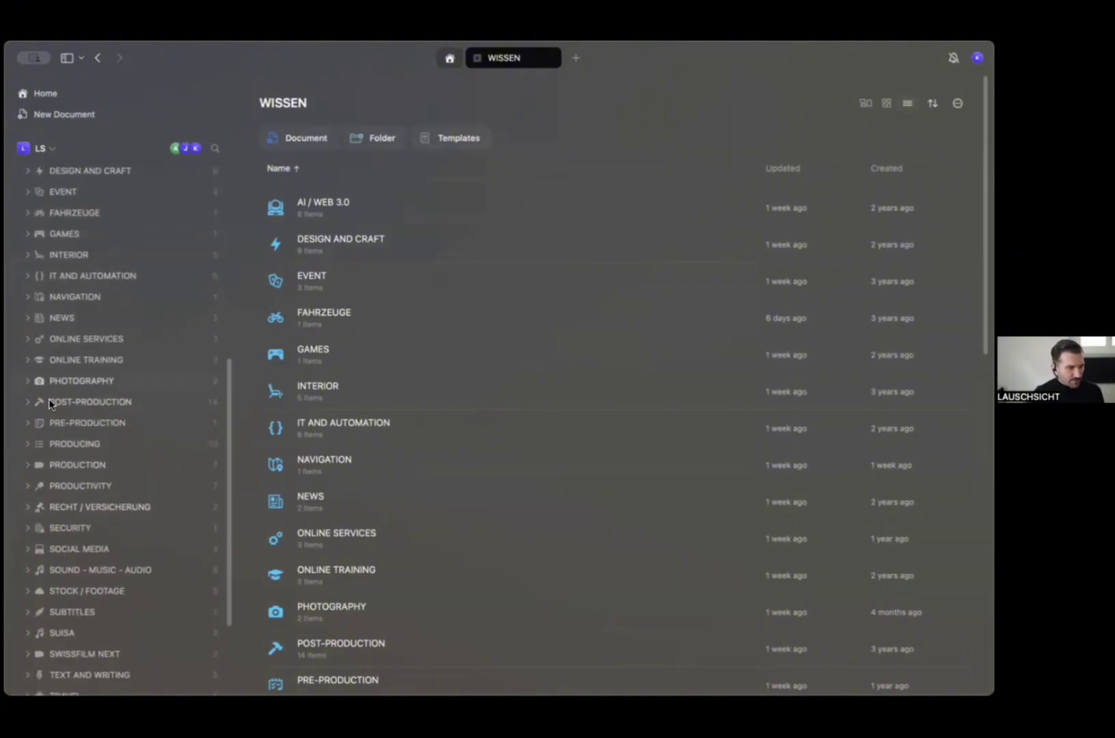
# Expand POST-PRODUCTION and RESOLVE, then open the RESOLVE / GRADING document.
pyautogui.click(28, 403)
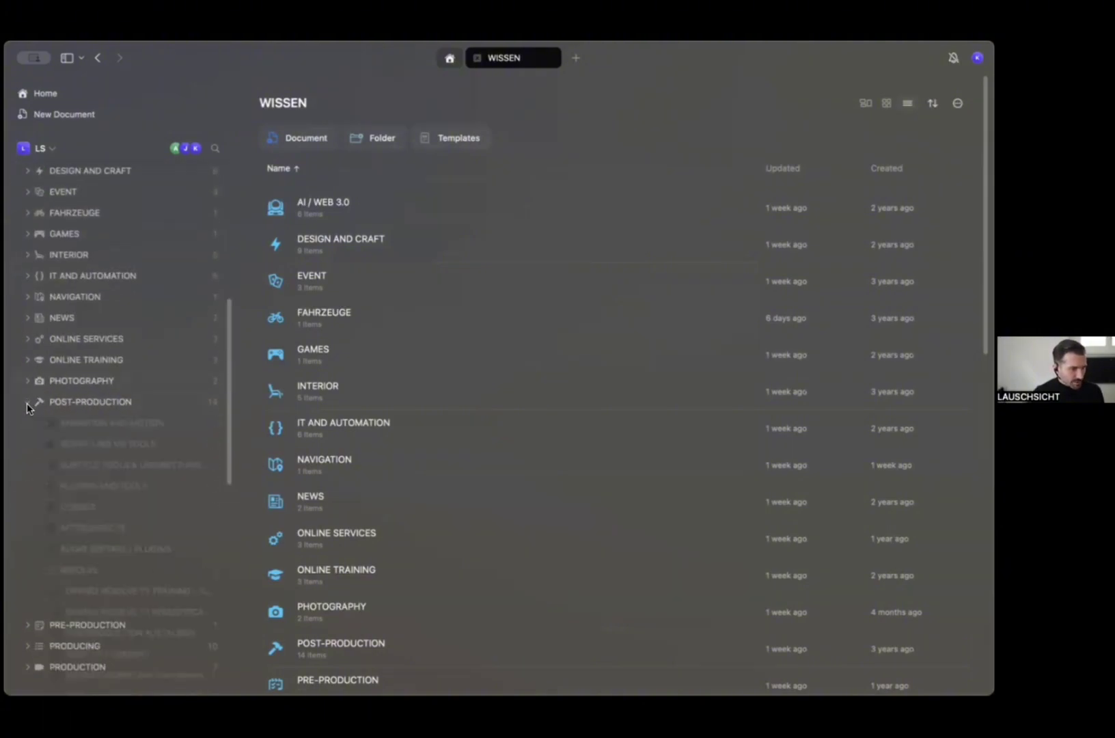
pyautogui.scroll(-4, 175, 450)
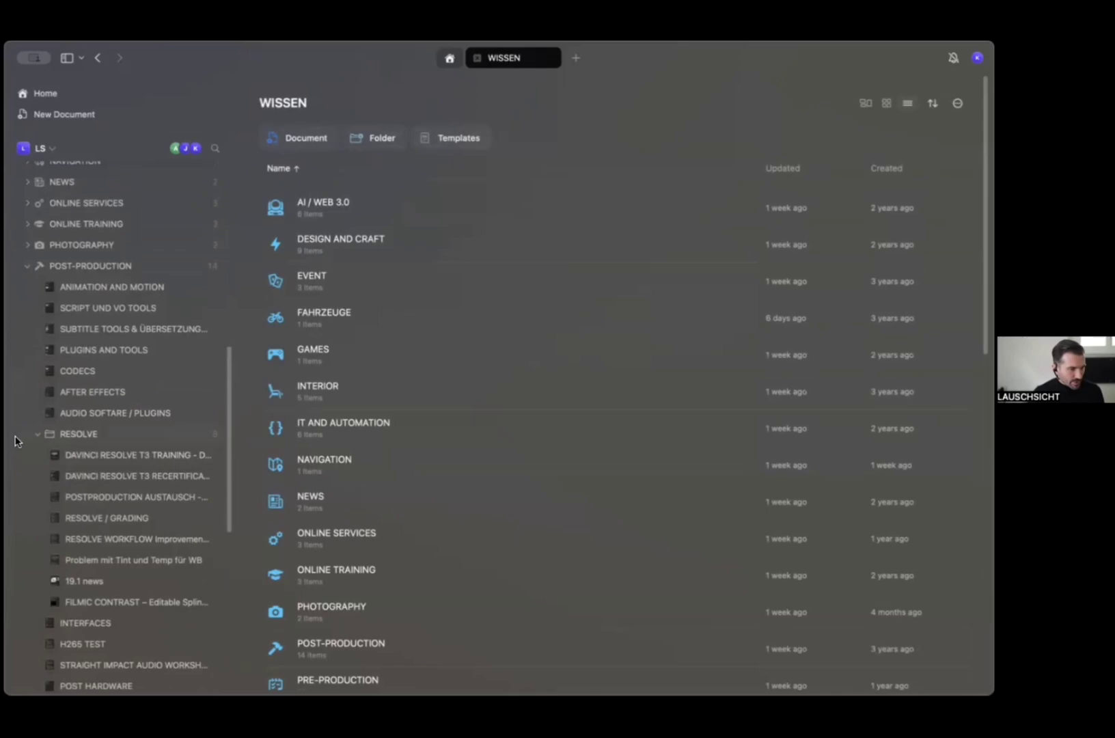
pyautogui.click(48, 438)
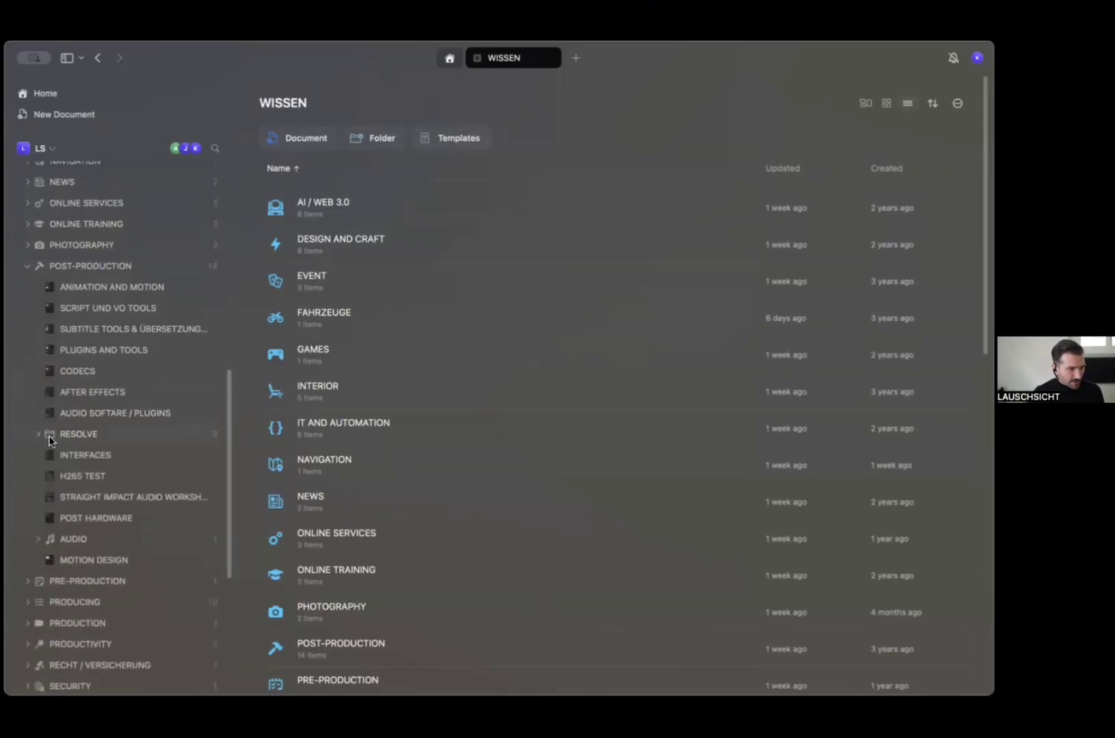
pyautogui.click(41, 436)
pyautogui.scroll(-3, 144, 432)
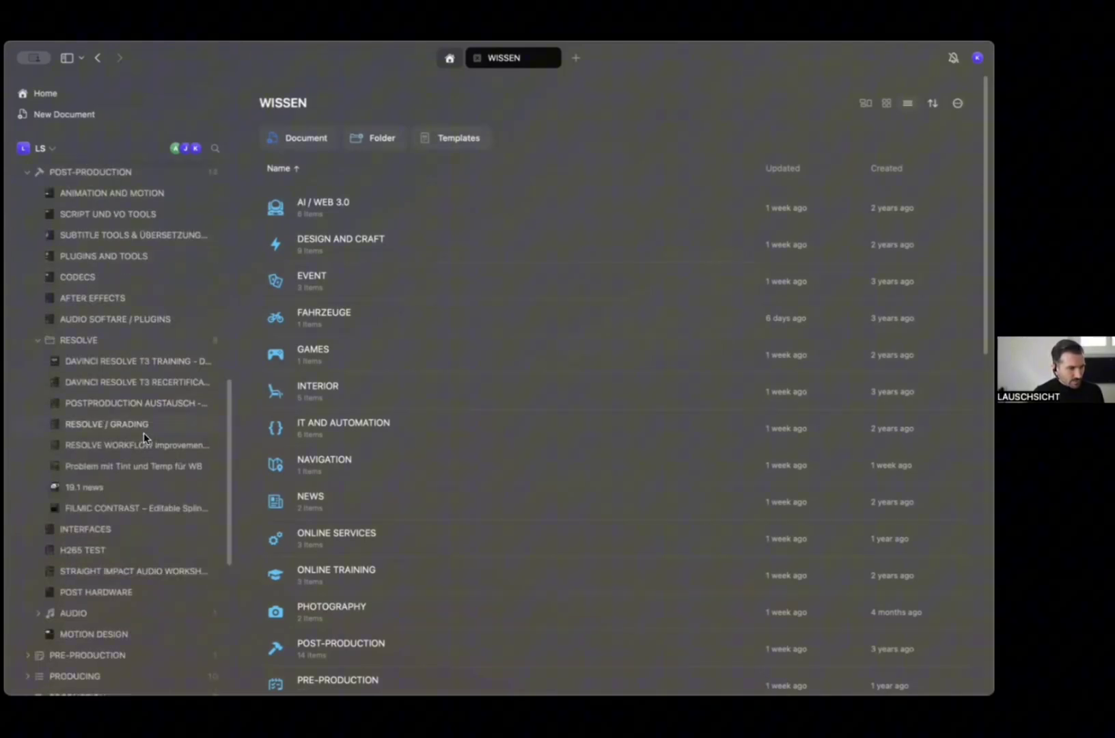
pyautogui.click(162, 422)
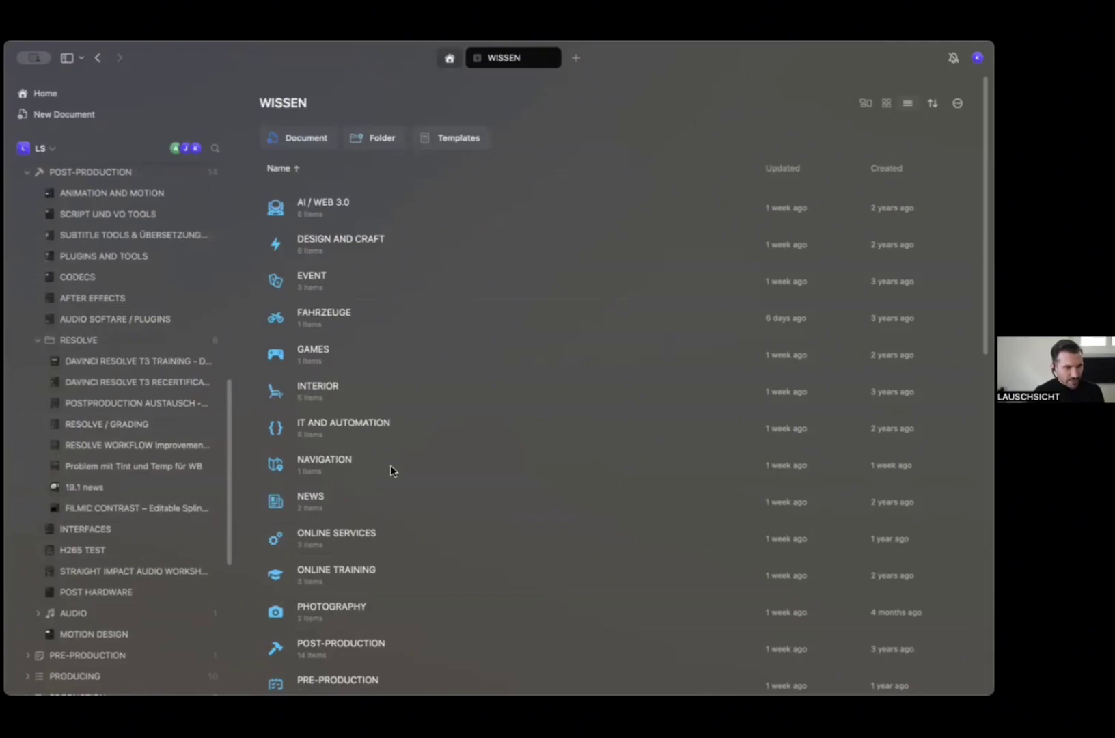
# Expand and collapse the Planar Tracking and Make Light Sabers toggles, then return to WISSEN.
pyautogui.scroll(-5, 501, 475)
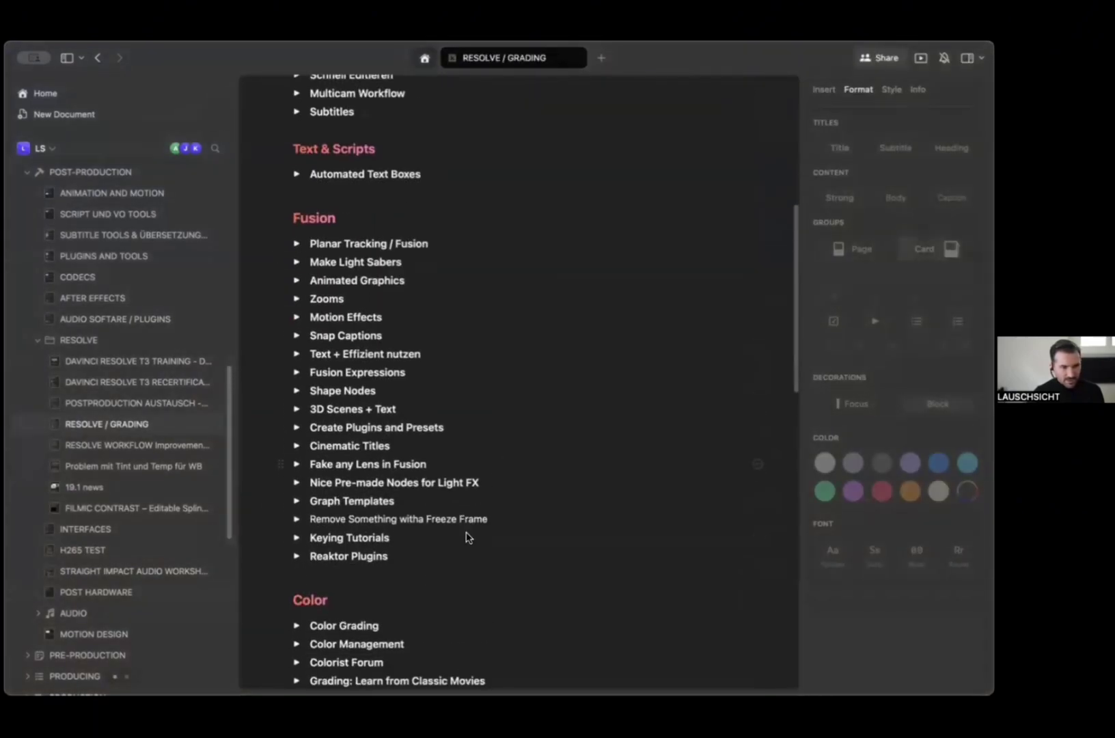
pyautogui.scroll(3, 492, 543)
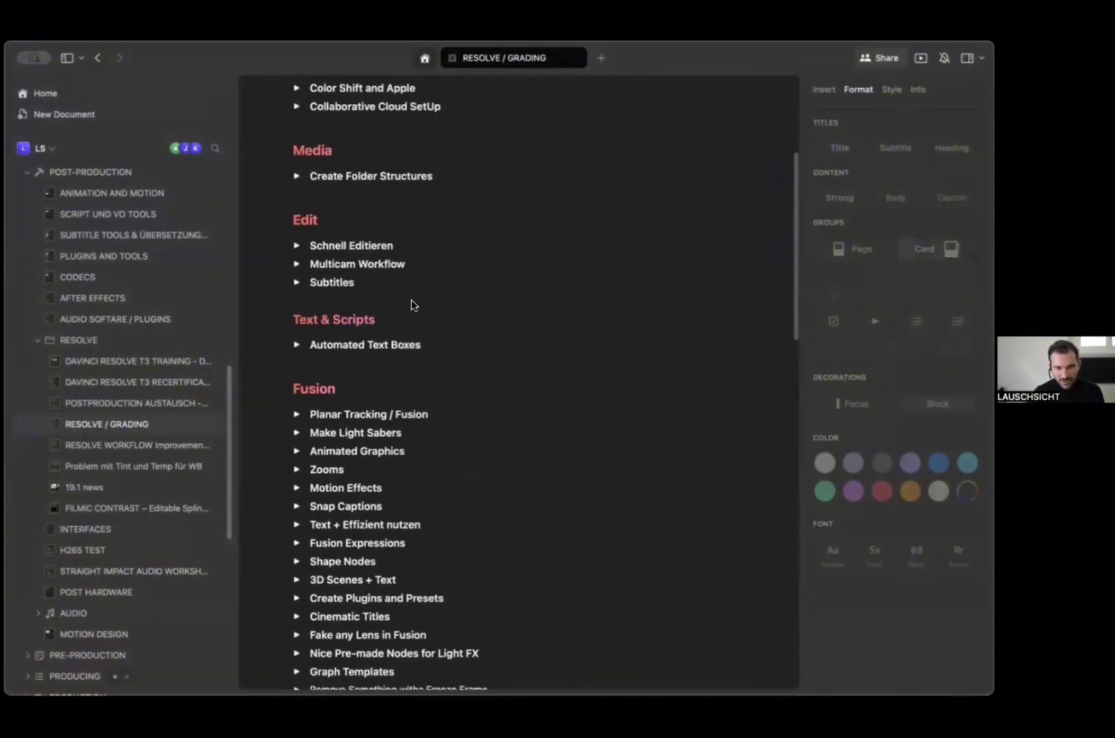
pyautogui.click(299, 414)
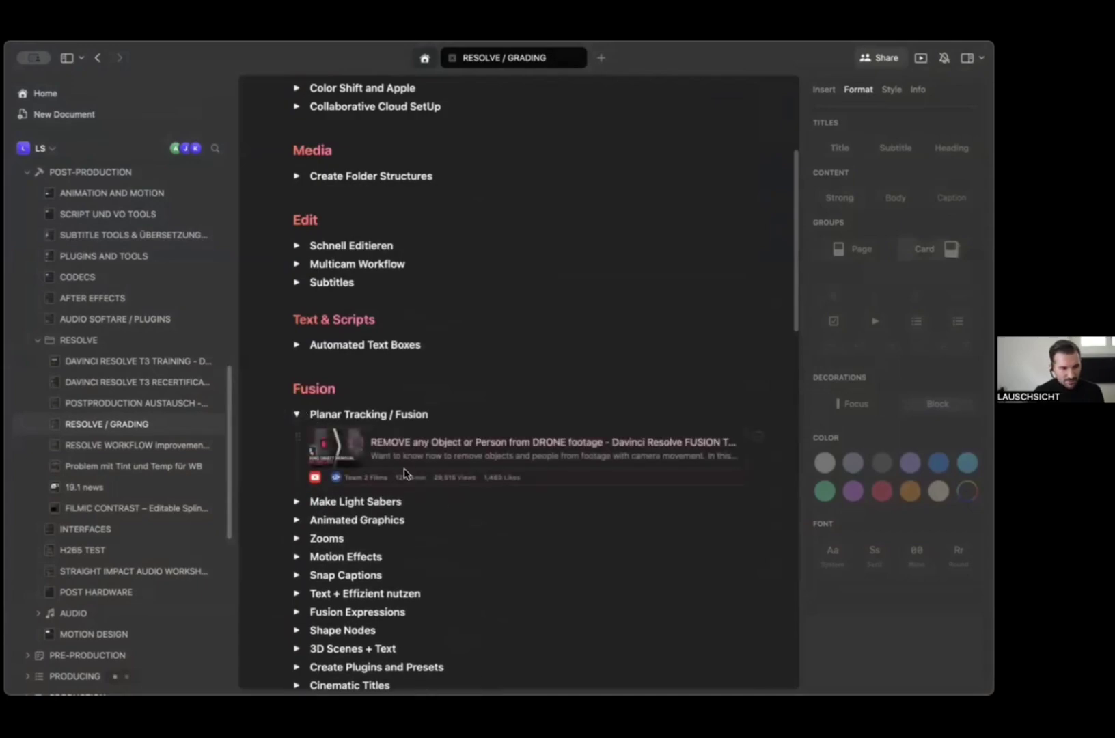
pyautogui.click(298, 501)
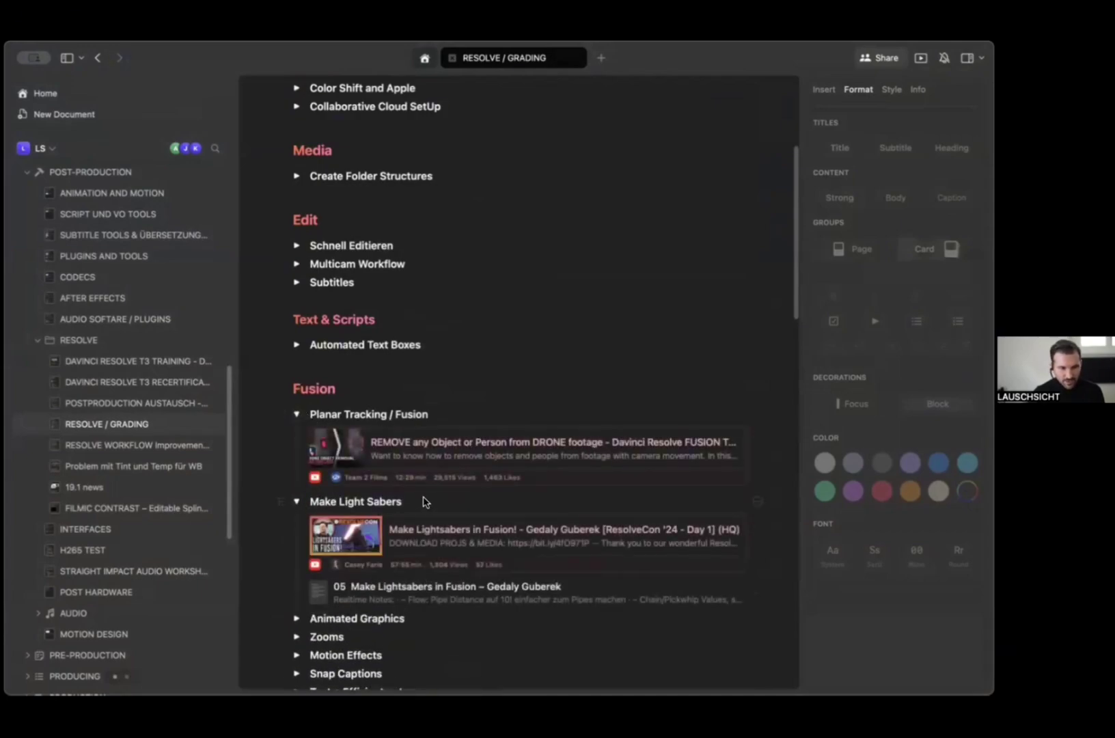
pyautogui.click(296, 501)
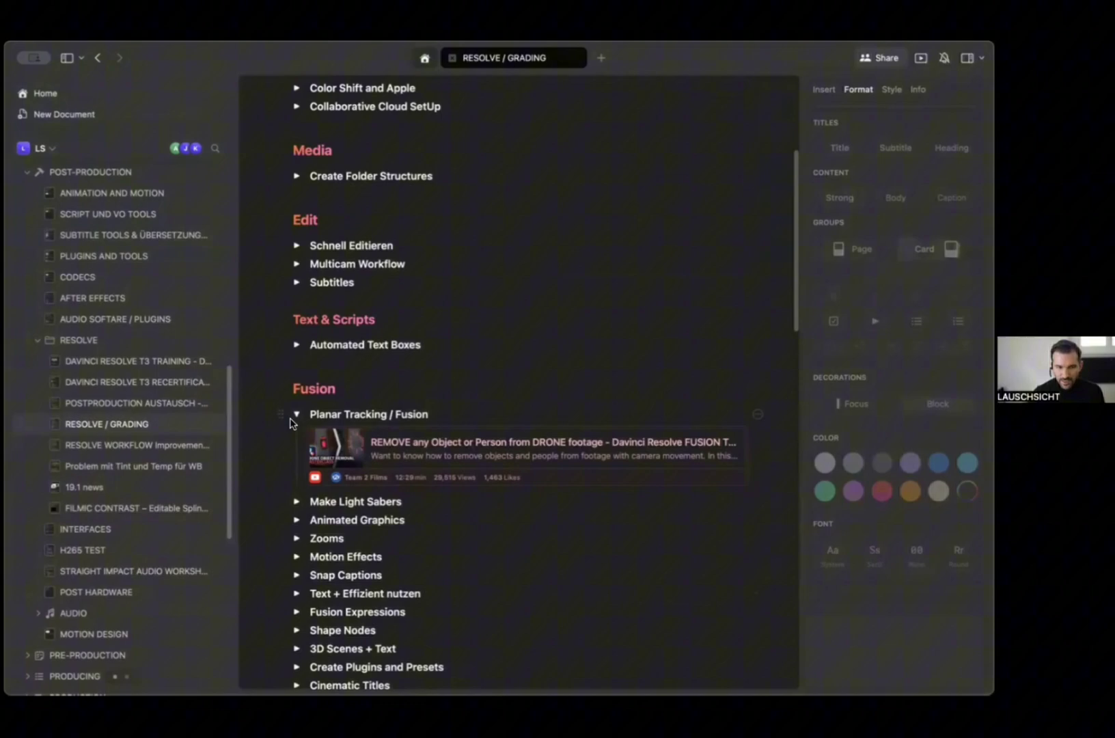
pyautogui.click(297, 414)
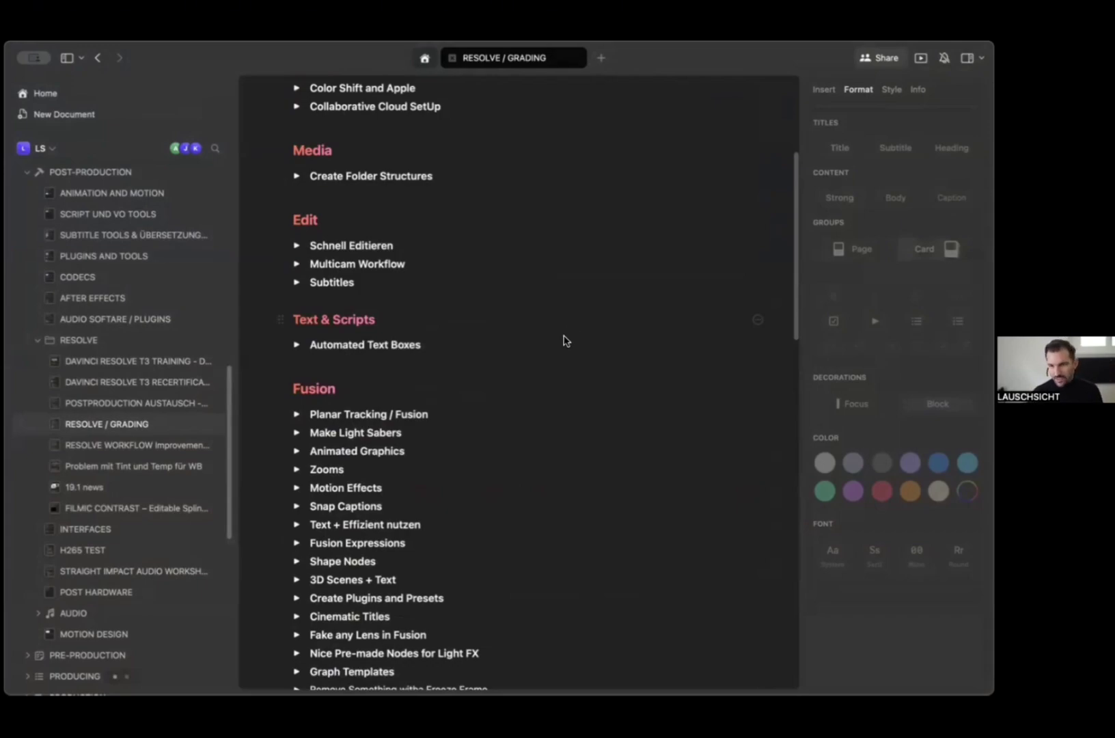
pyautogui.click(97, 340)
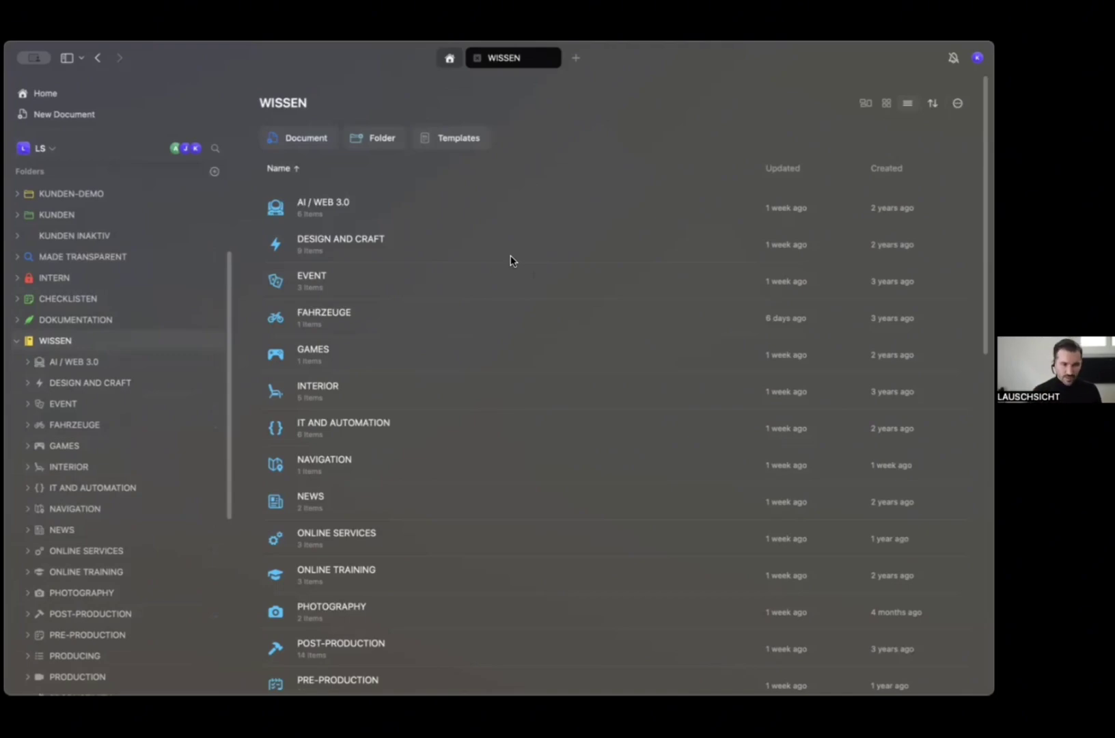
pyautogui.scroll(-3, 136, 494)
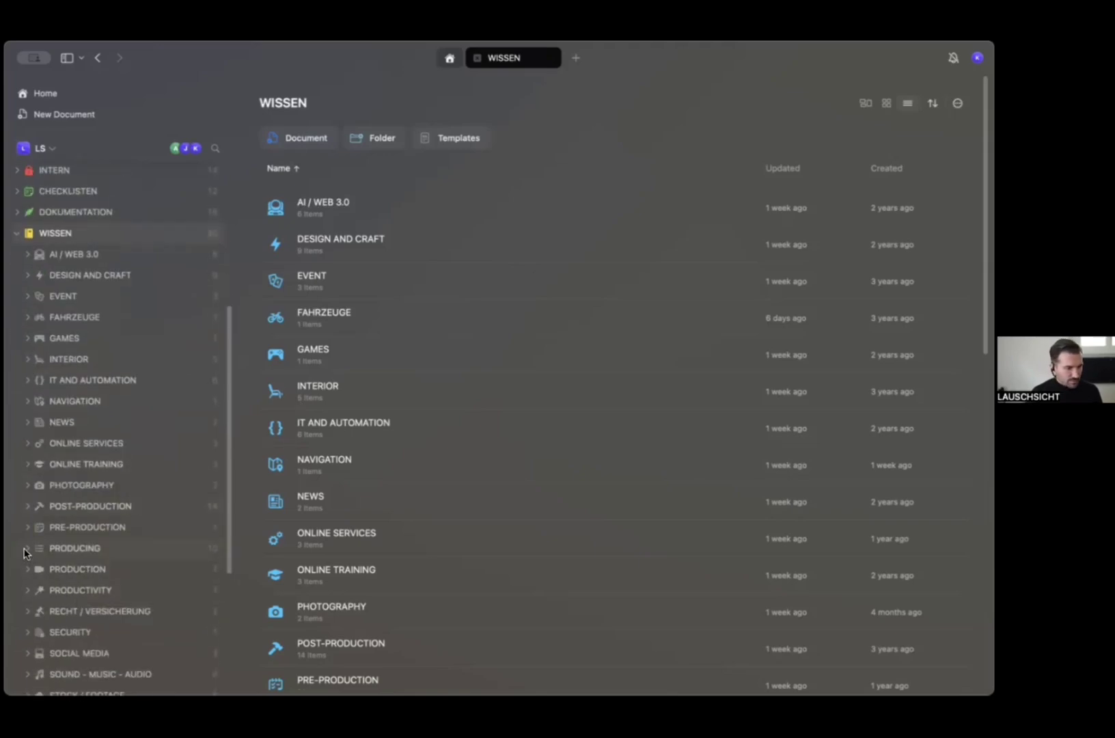
pyautogui.click(27, 568)
pyautogui.scroll(-8, 123, 471)
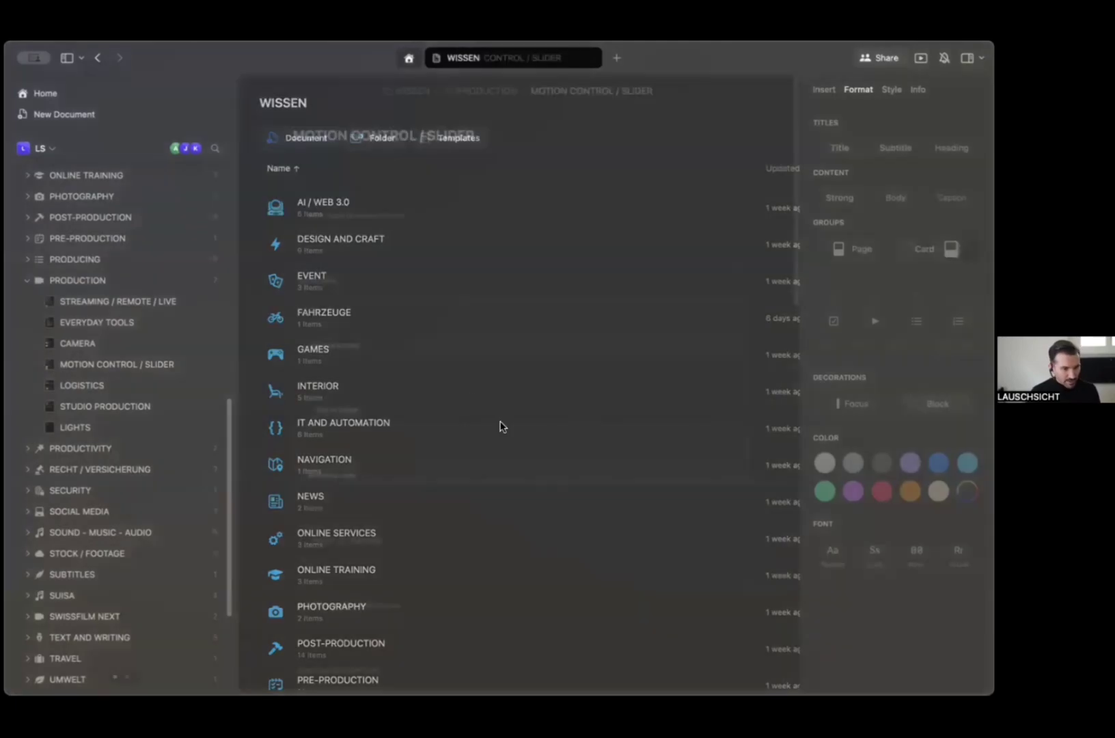
pyautogui.scroll(-15, 481, 478)
pyautogui.scroll(15, 476, 490)
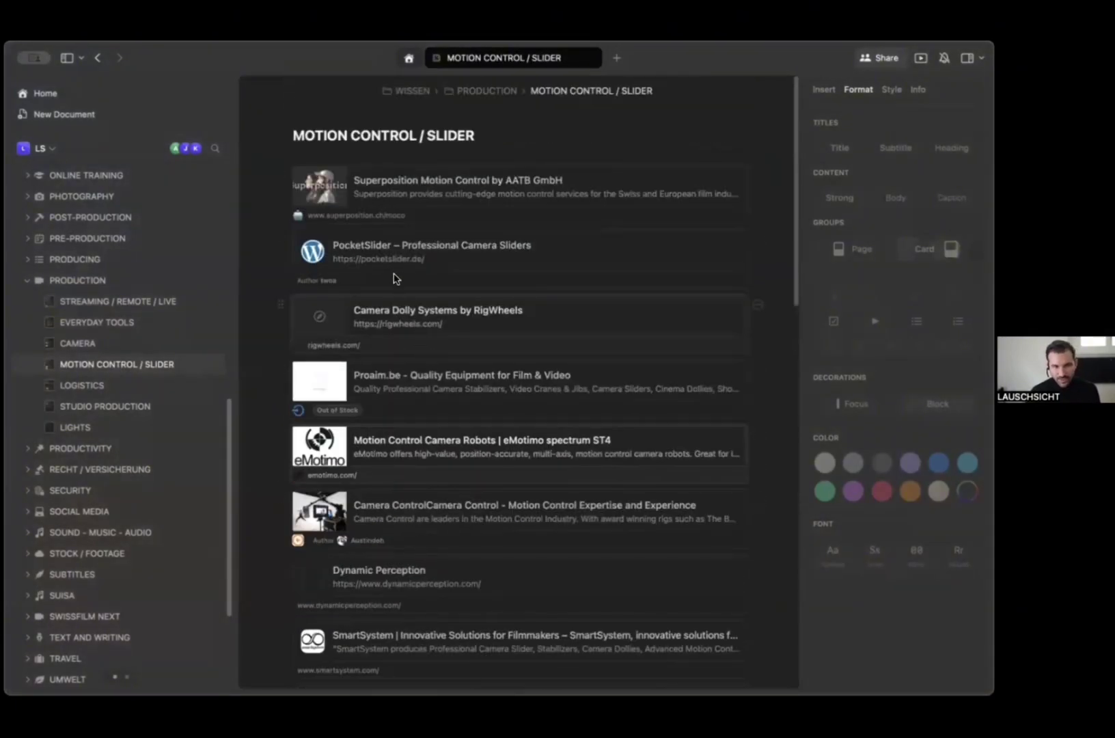
pyautogui.click(134, 285)
pyautogui.scroll(10, 107, 432)
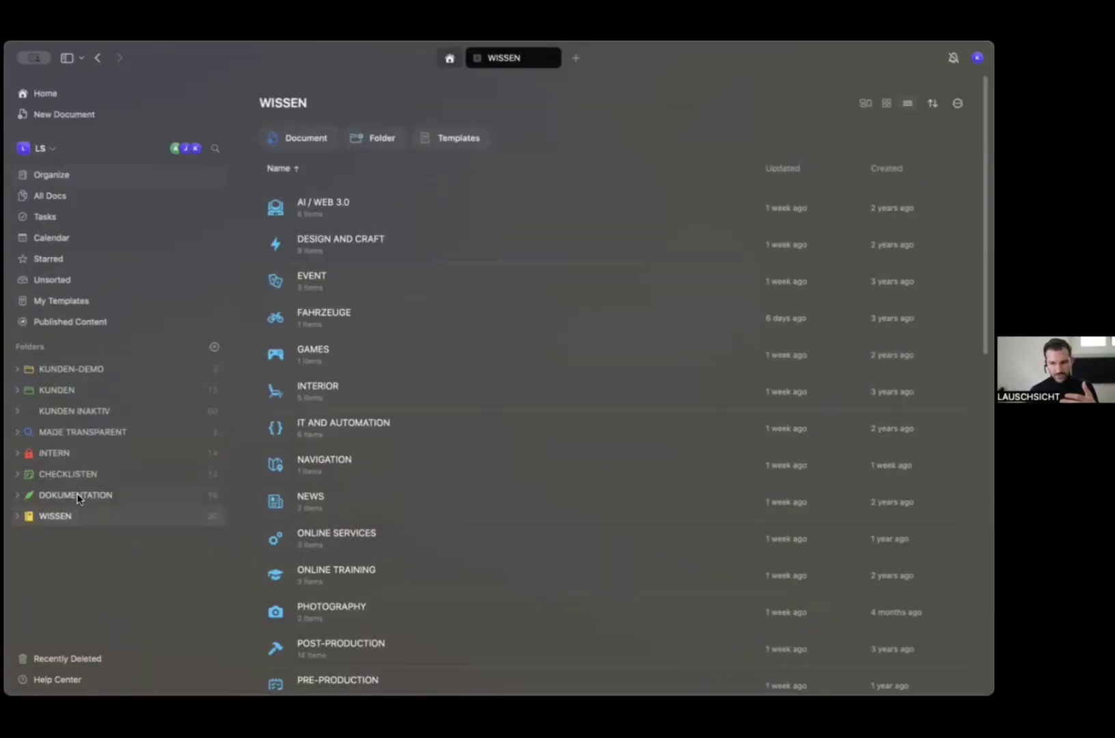
# Show DOKUMENTATION's documents, such as ABLETON FILE STRUCTURE, DIT and FILE NAMING.
pyautogui.click(104, 496)
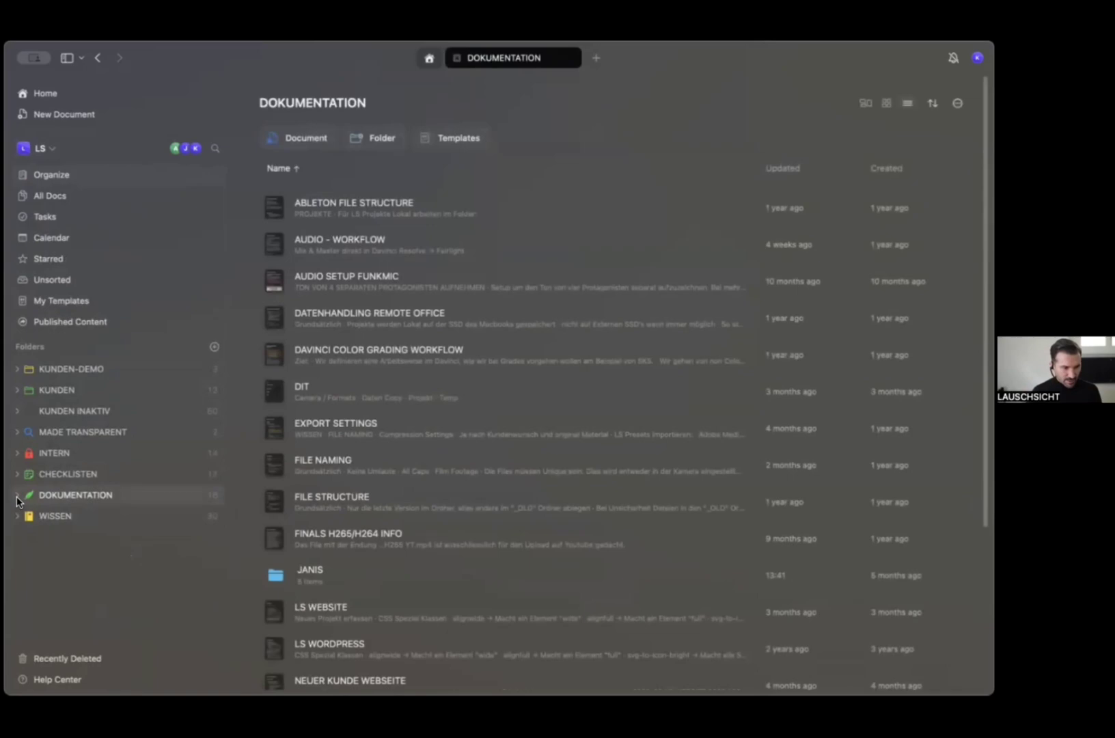
pyautogui.scroll(-3, 196, 431)
pyautogui.scroll(-5, 196, 437)
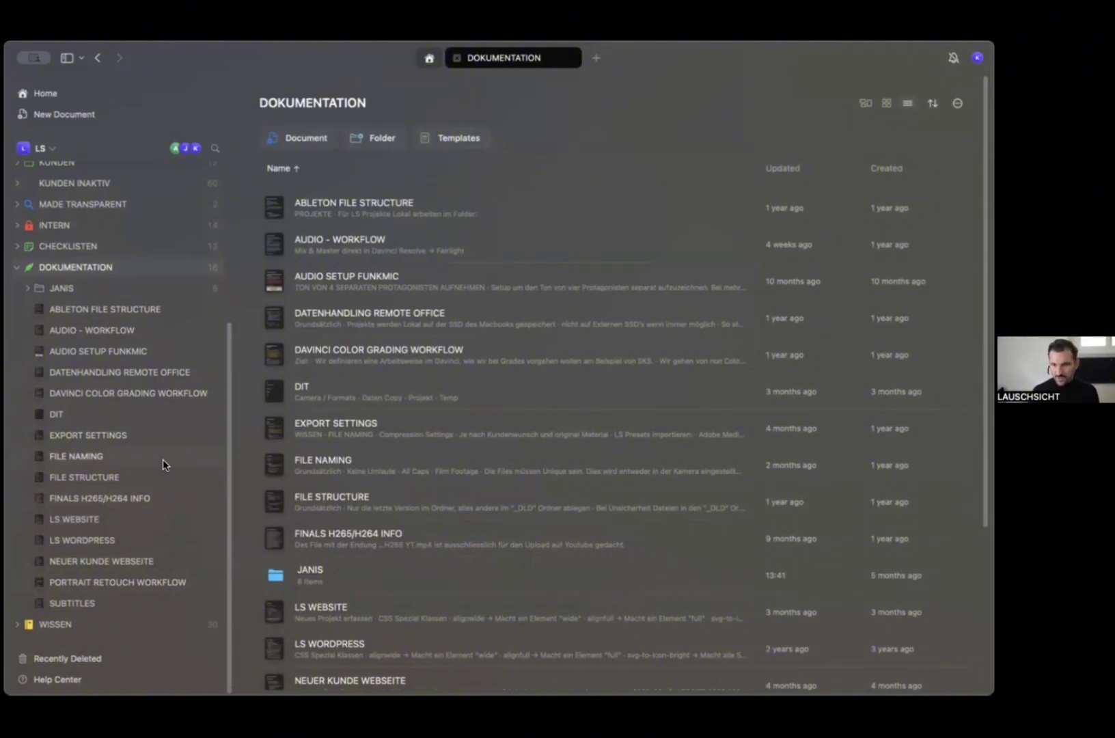
# View the FILE NAMING document, then return to the DOKUMENTATION folder list.
pyautogui.click(163, 459)
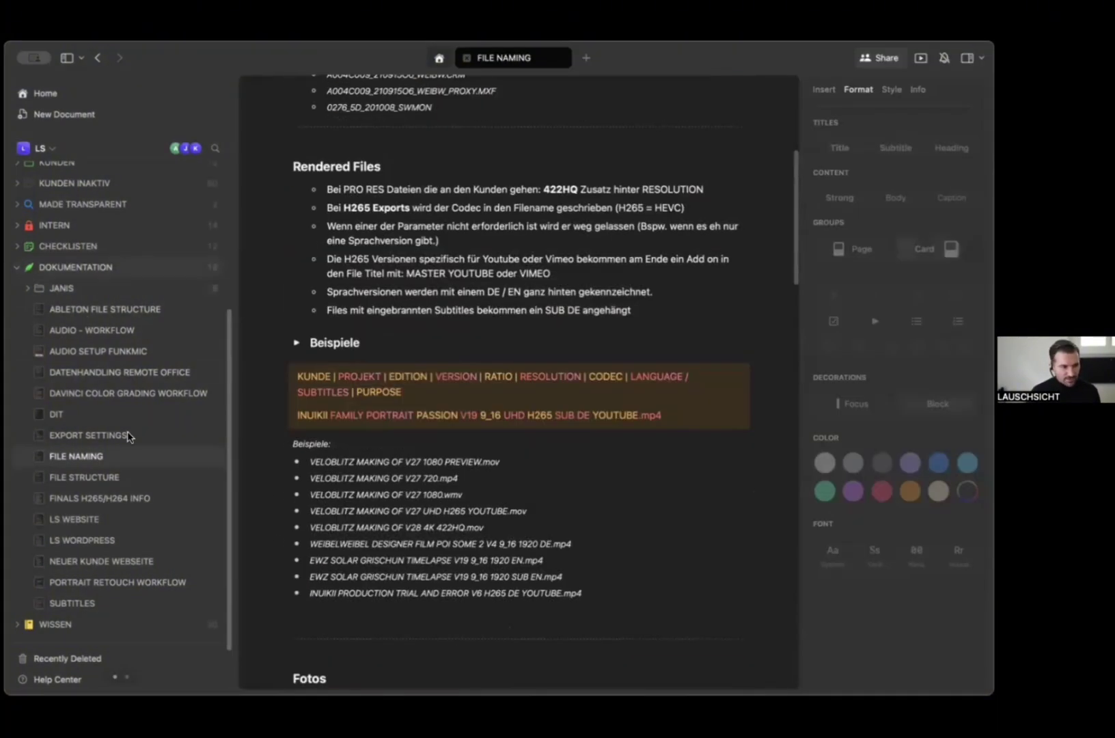
pyautogui.click(138, 270)
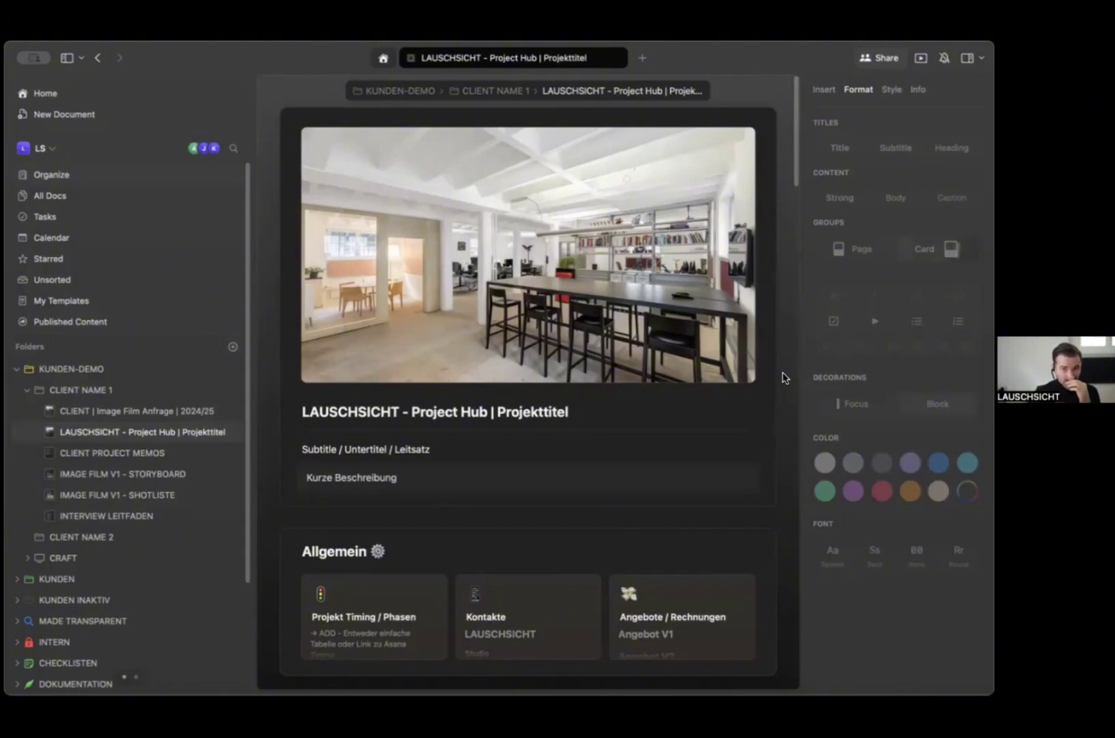
pyautogui.click(880, 57)
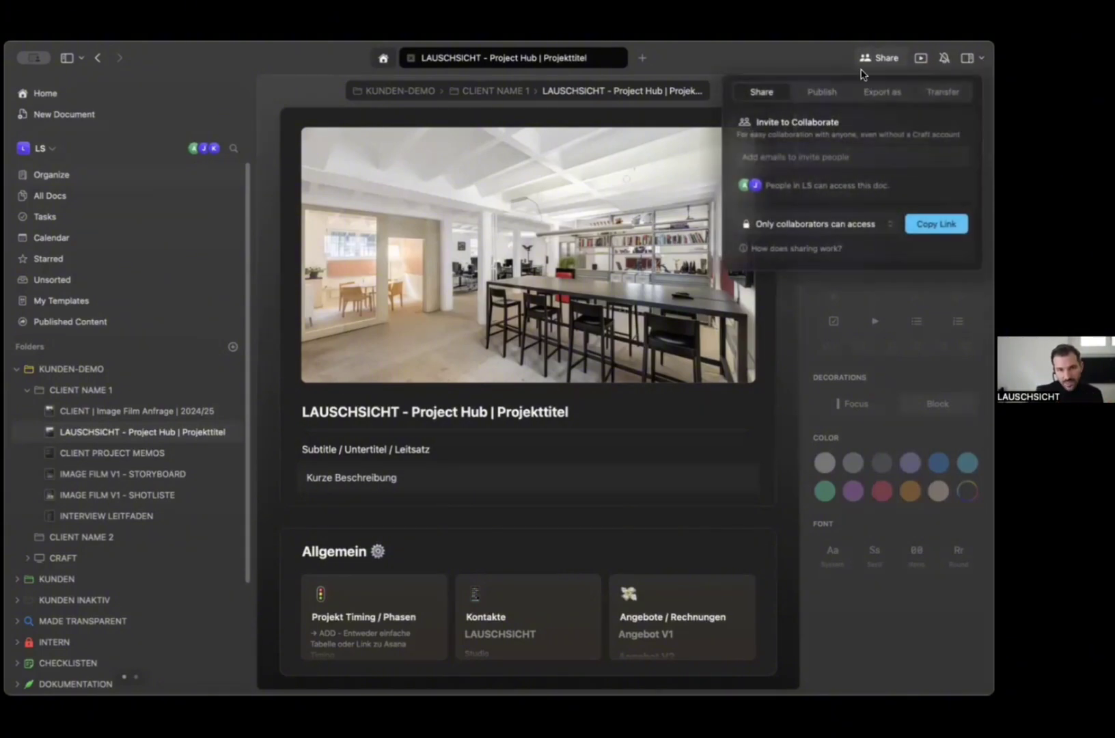
pyautogui.click(821, 94)
pyautogui.click(812, 66)
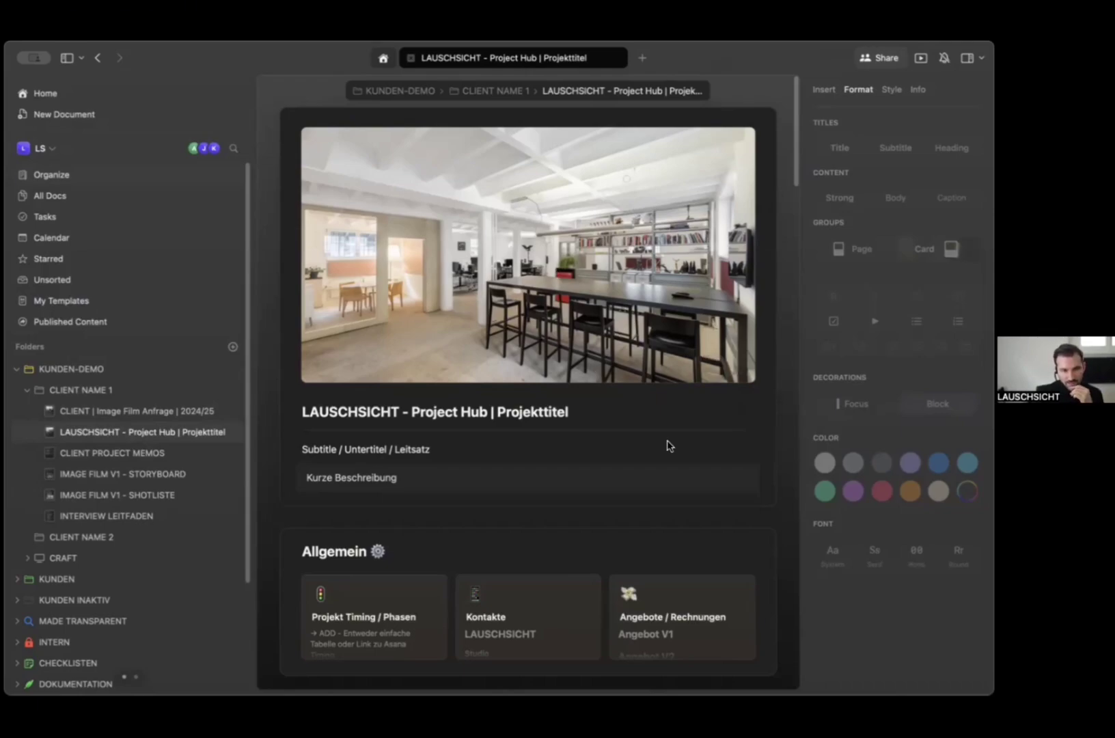
pyautogui.scroll(-5, 674, 463)
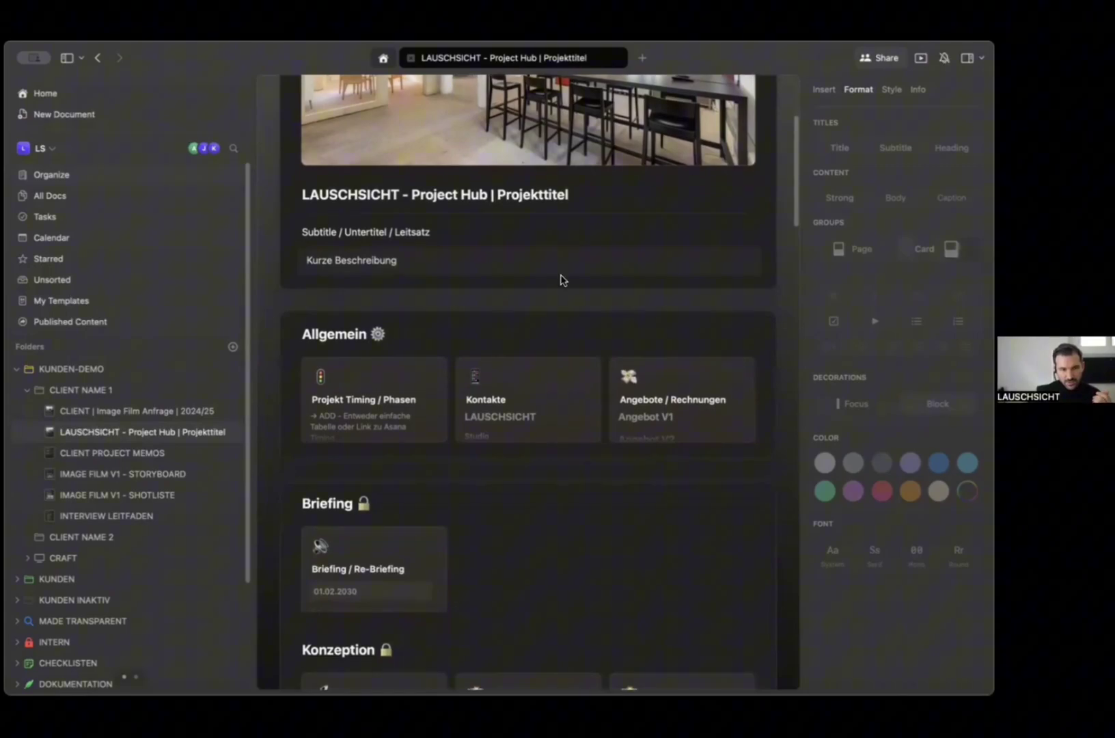
pyautogui.scroll(4, 602, 396)
pyautogui.moveTo(478, 121)
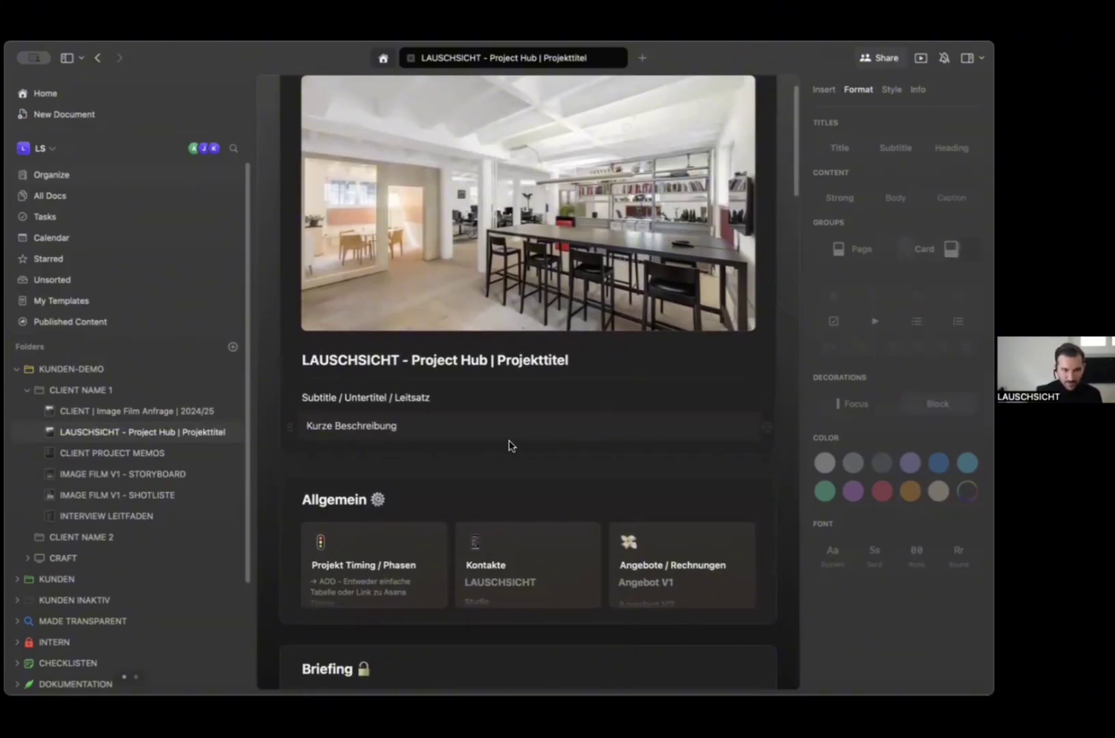
pyautogui.scroll(-8, 604, 420)
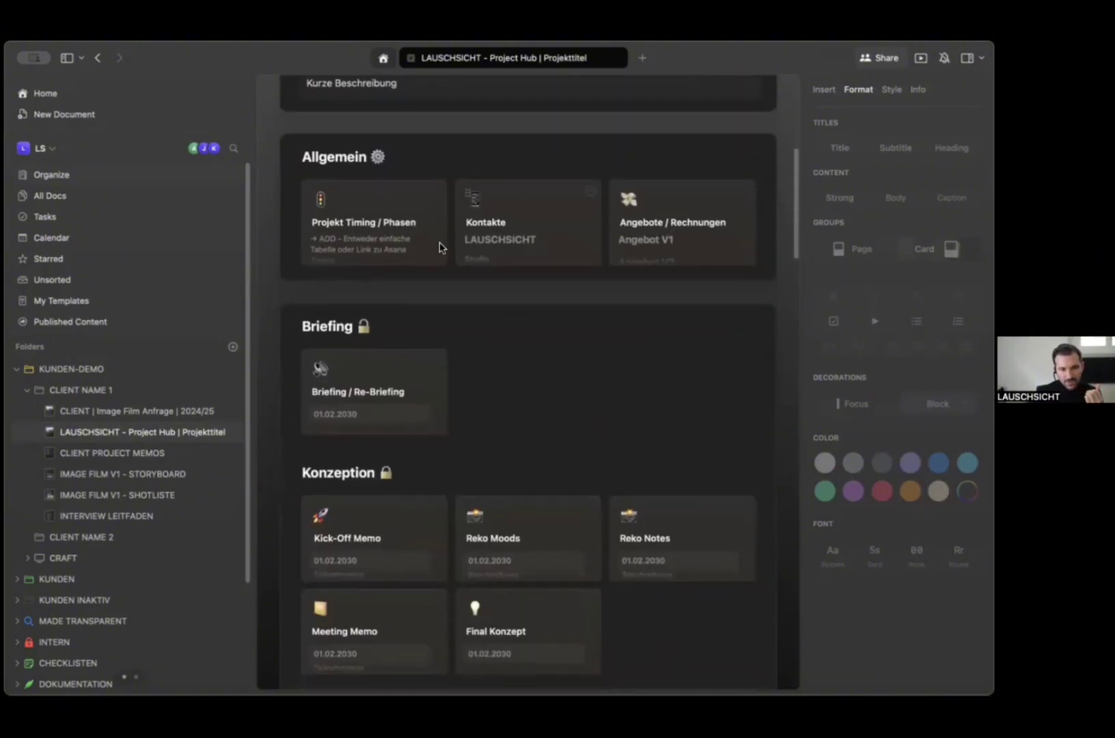
# Select the Kontakte card and Konzeption heading, then scroll down to the Pre-Production section.
pyautogui.click(539, 235)
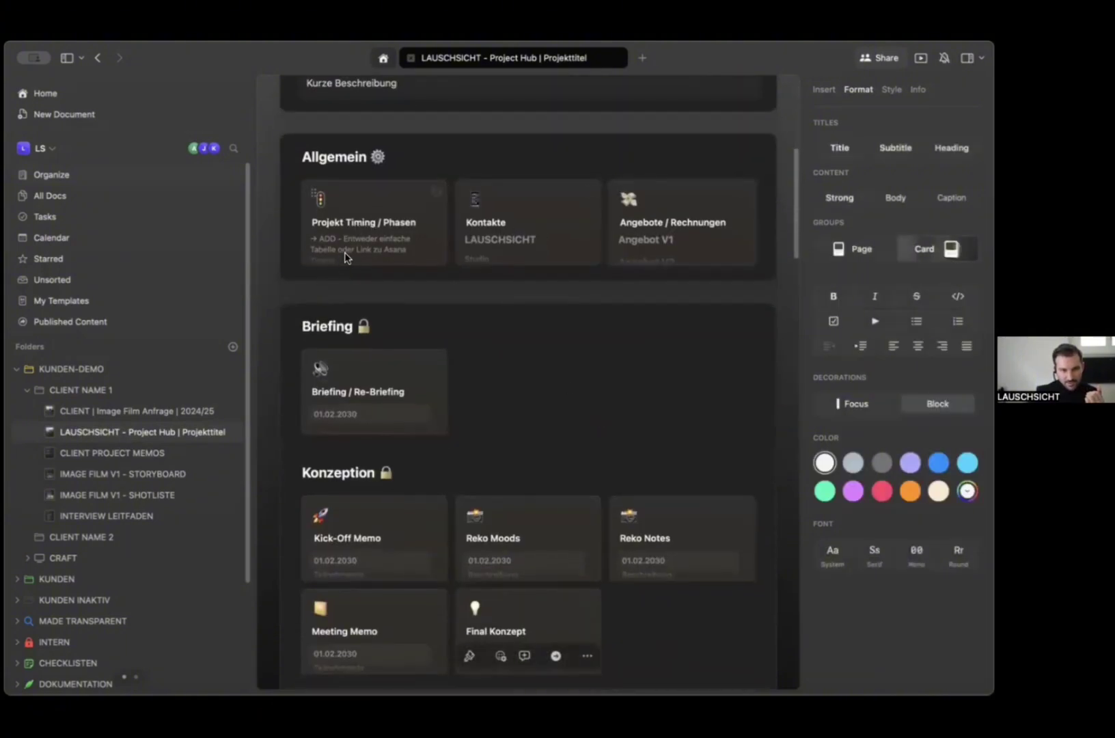
pyautogui.click(540, 405)
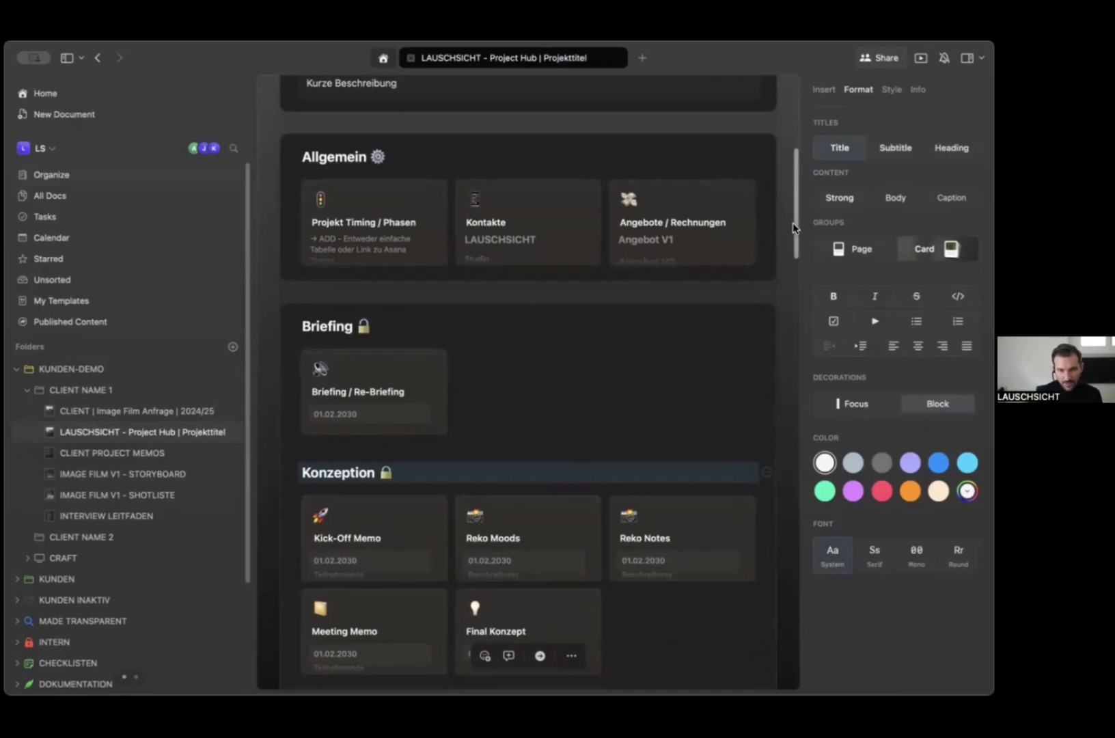
pyautogui.scroll(-2, 795, 236)
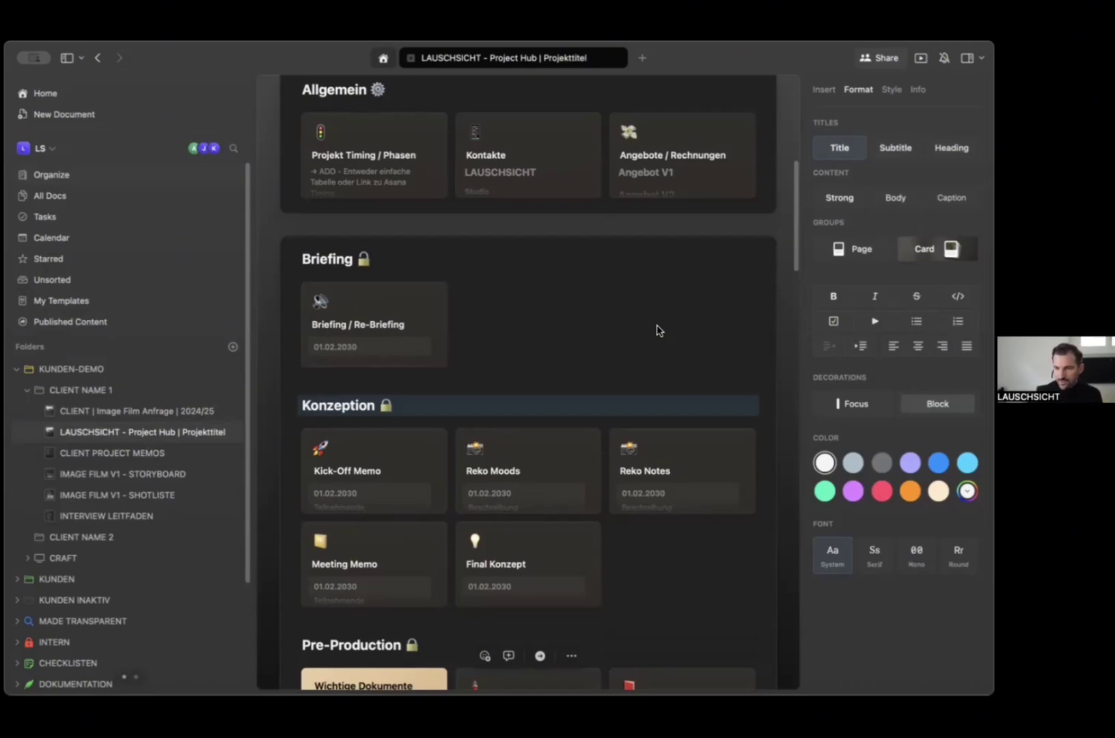
pyautogui.scroll(3, 657, 331)
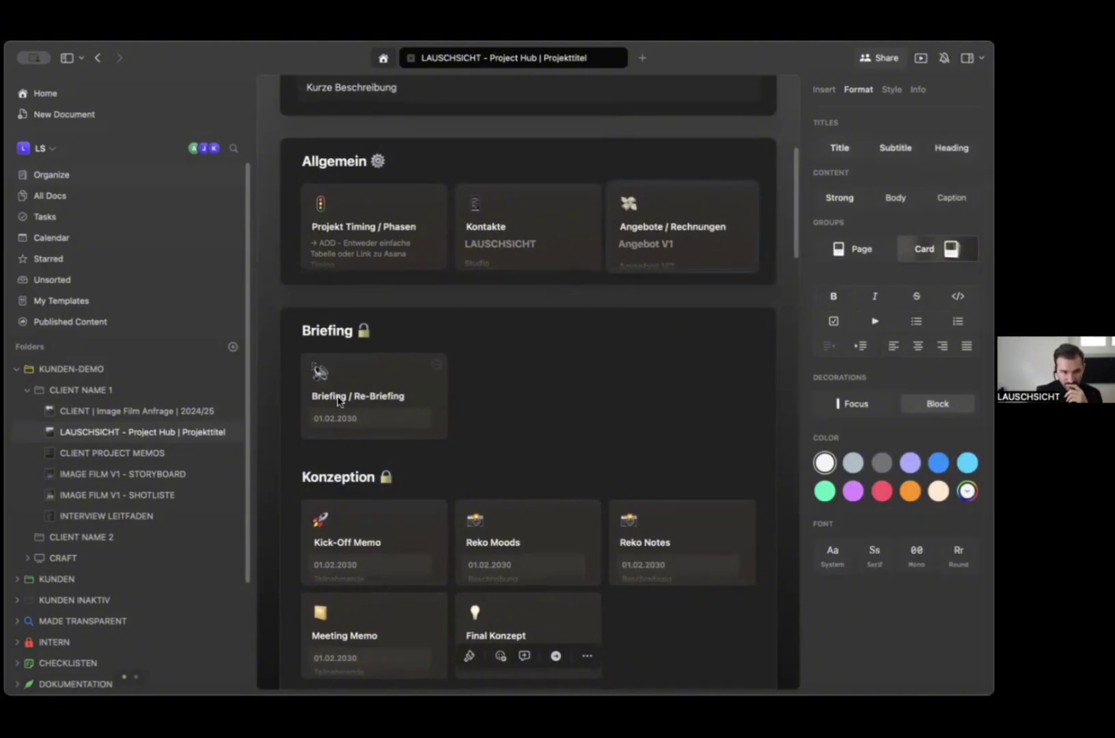
pyautogui.scroll(-3, 349, 291)
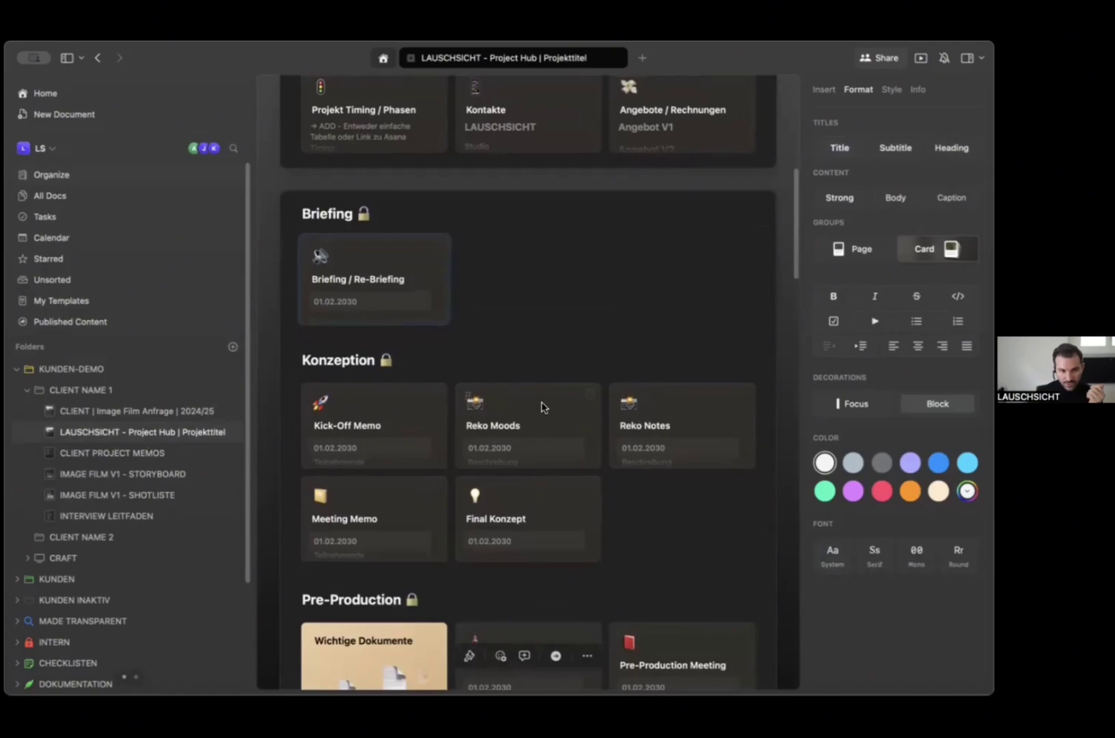
pyautogui.scroll(-2, 543, 407)
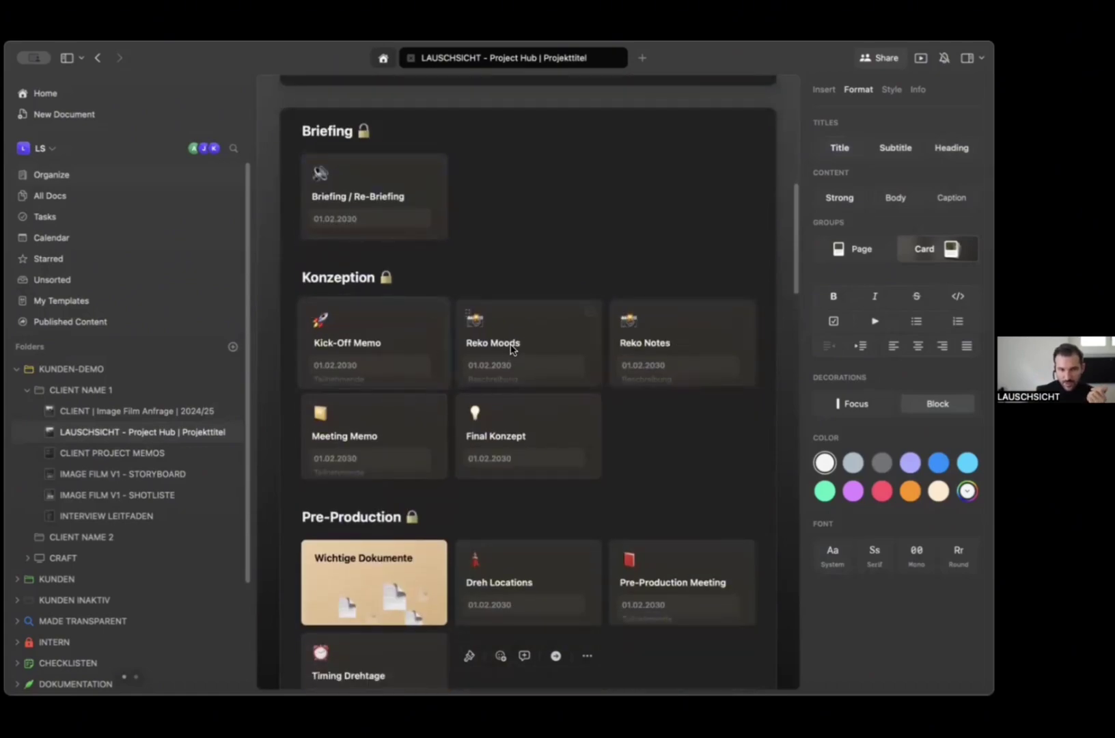
# Cut the Reko Moods card out of Konzeption, then paste it back.
pyautogui.press('super+x')
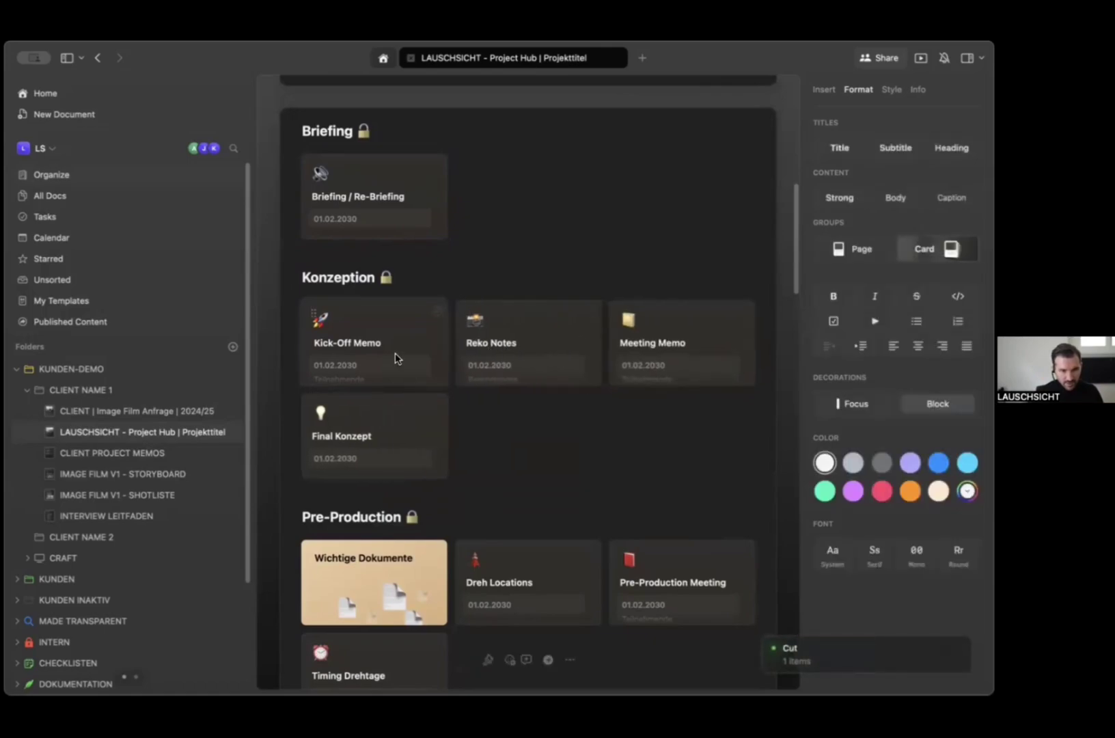
pyautogui.press('super+v')
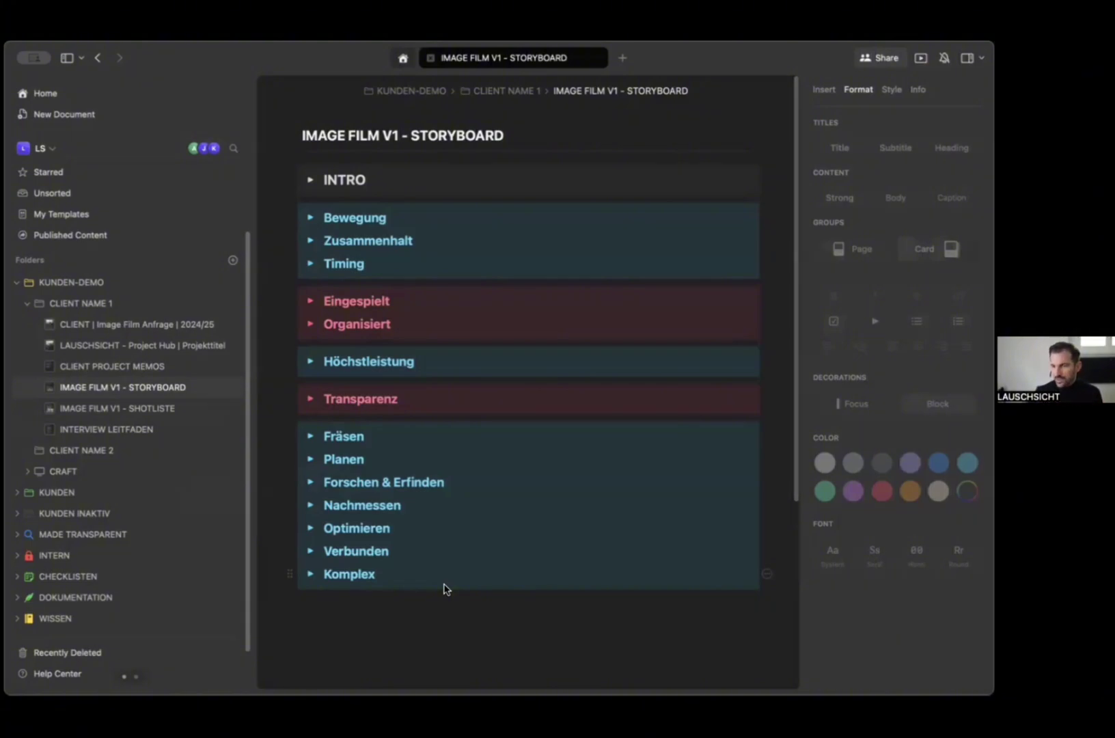
# Expand the Timing, Zusammenhalt, Bewegung, Eingespielt and Organisiert sections to view their images.
pyautogui.click(310, 258)
pyautogui.click(309, 240)
pyautogui.click(310, 217)
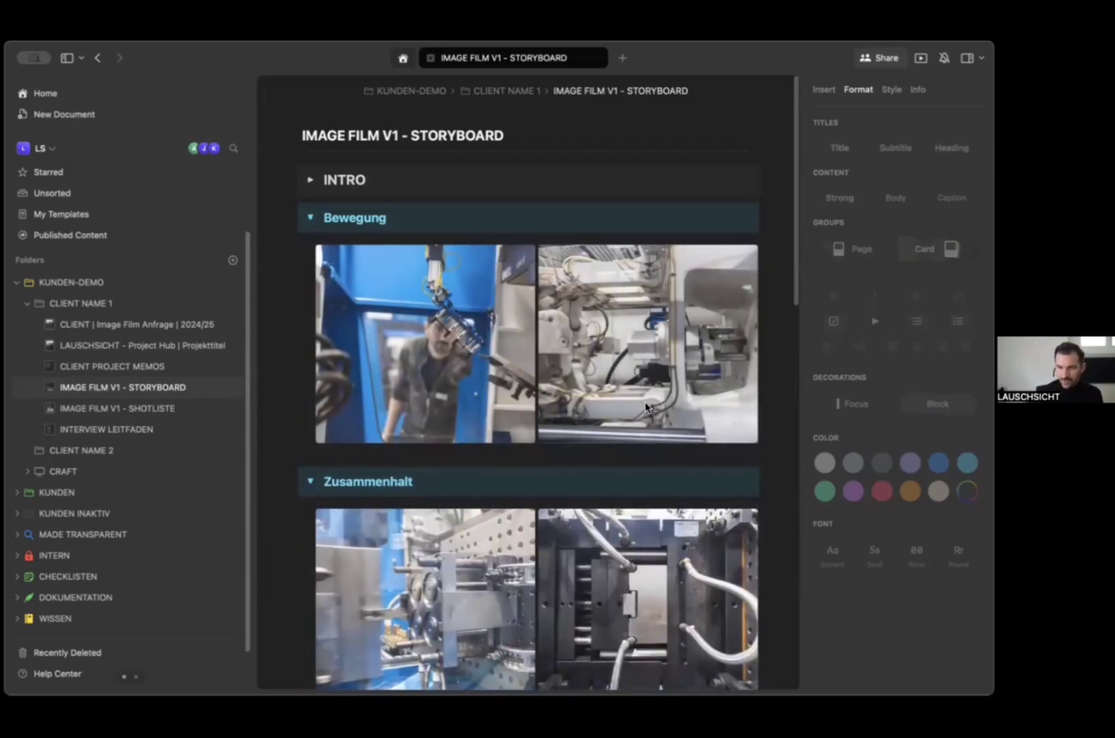
pyautogui.scroll(-7, 441, 378)
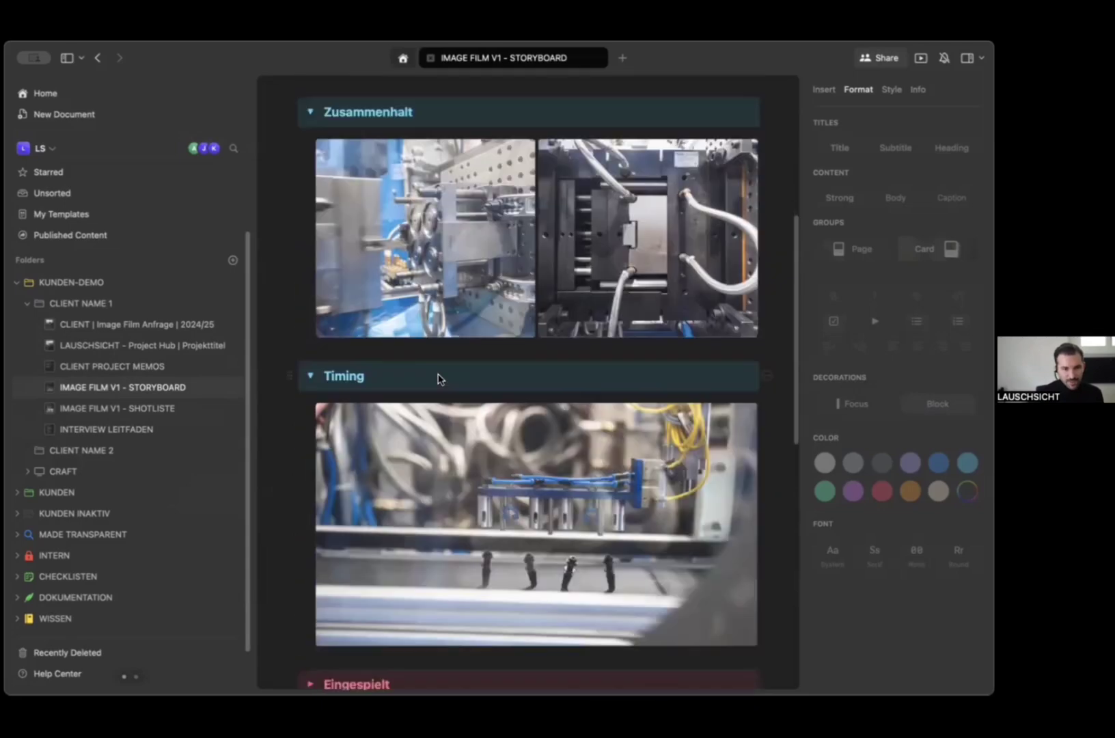
pyautogui.scroll(-3, 449, 380)
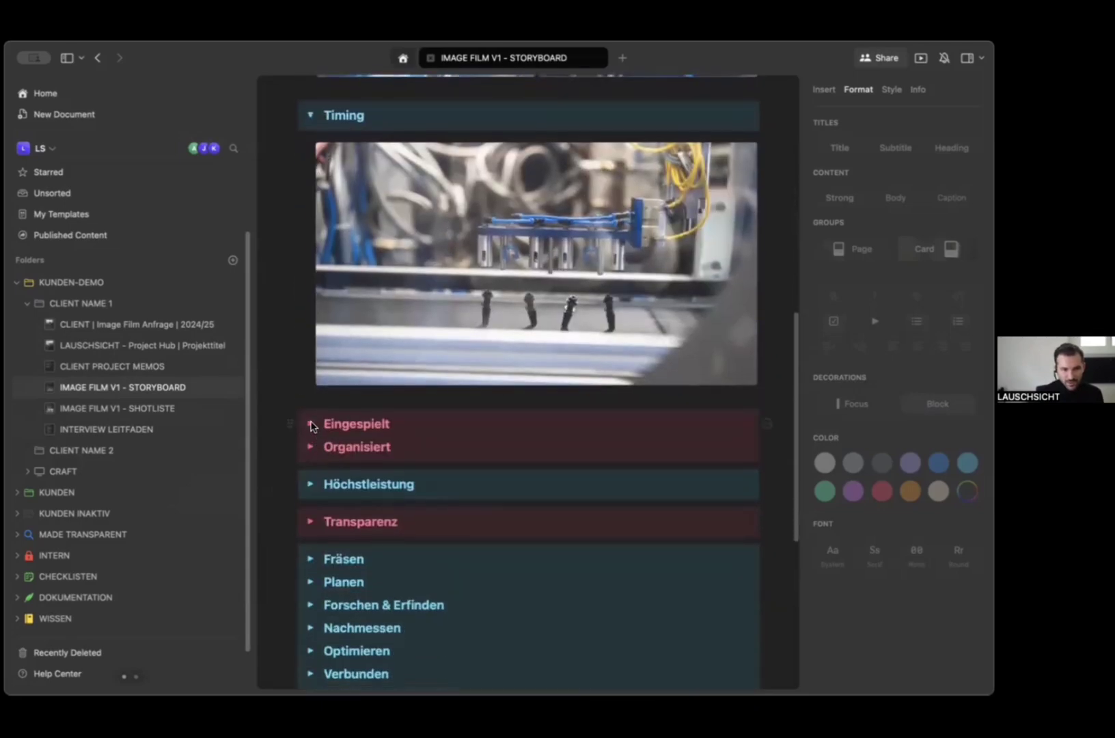
pyautogui.click(310, 424)
pyautogui.scroll(-3, 382, 338)
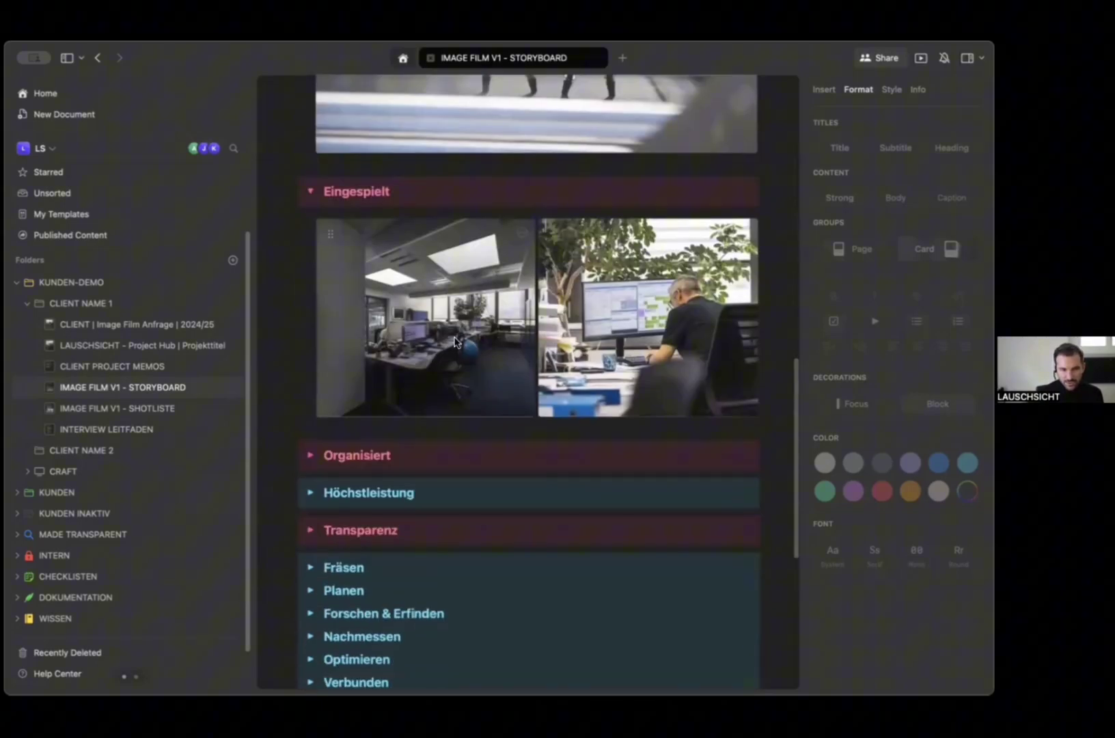
pyautogui.click(311, 454)
pyautogui.scroll(-3, 492, 413)
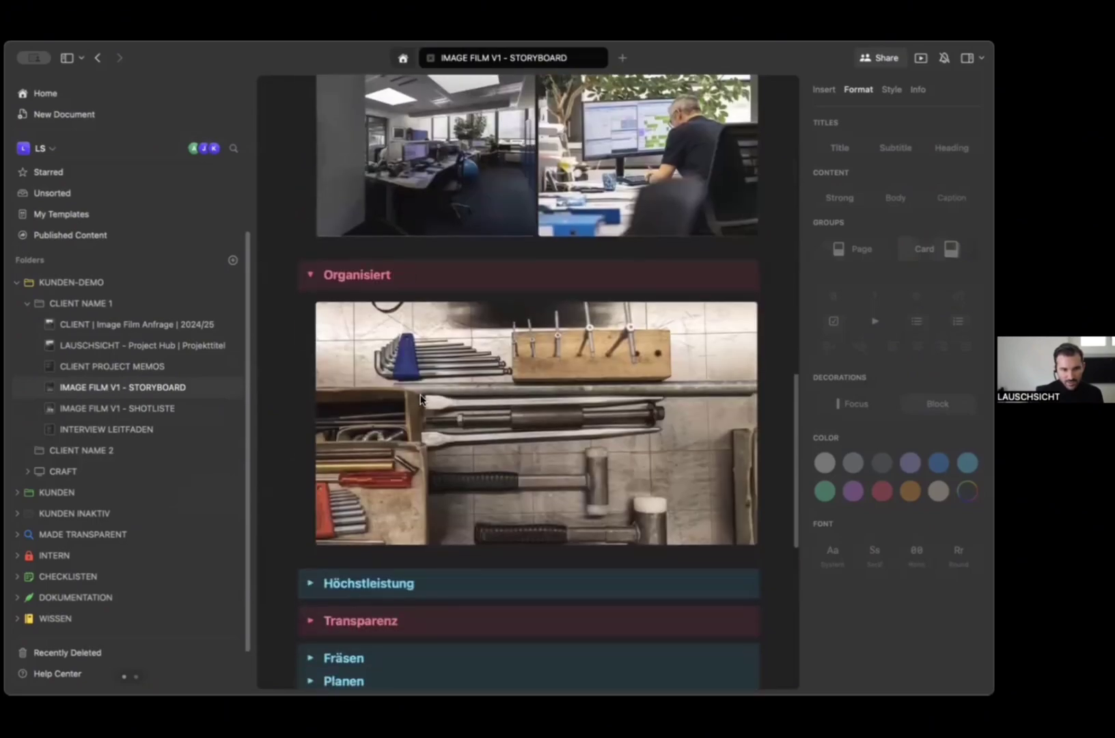
pyautogui.scroll(2, 420, 400)
pyautogui.scroll(3, 420, 400)
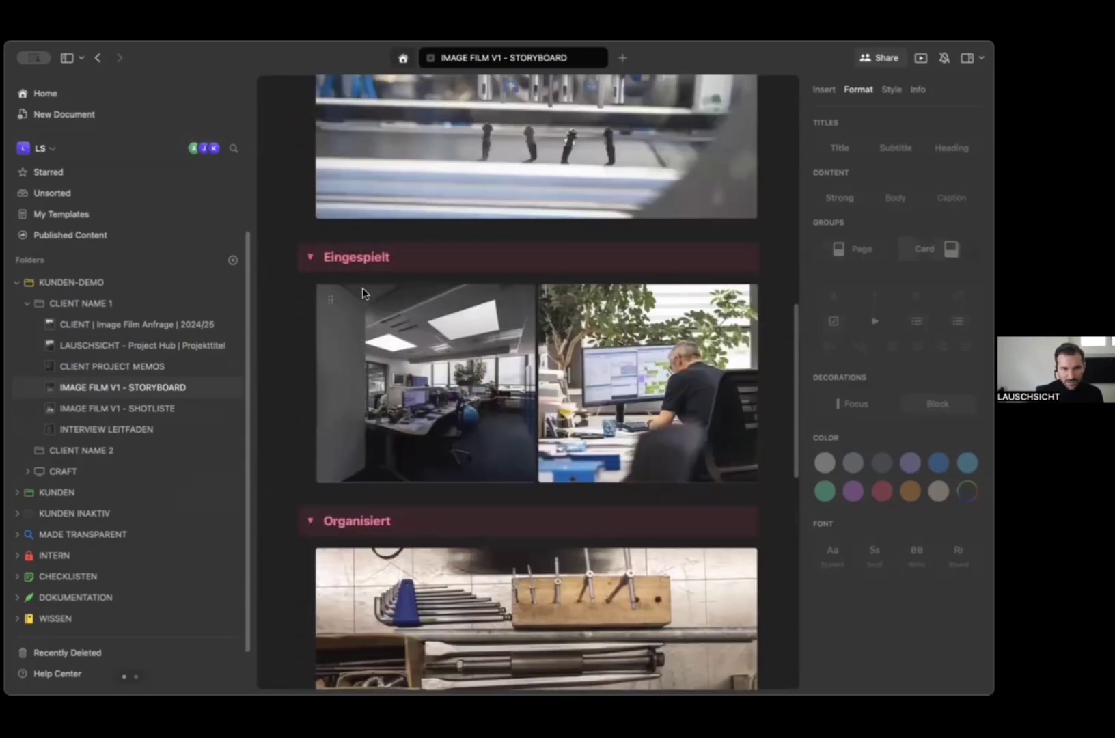
# Collapse Eingespielt and Organisiert, drag Organisiert above Eingespielt, then expand Eingespielt again.
pyautogui.click(309, 258)
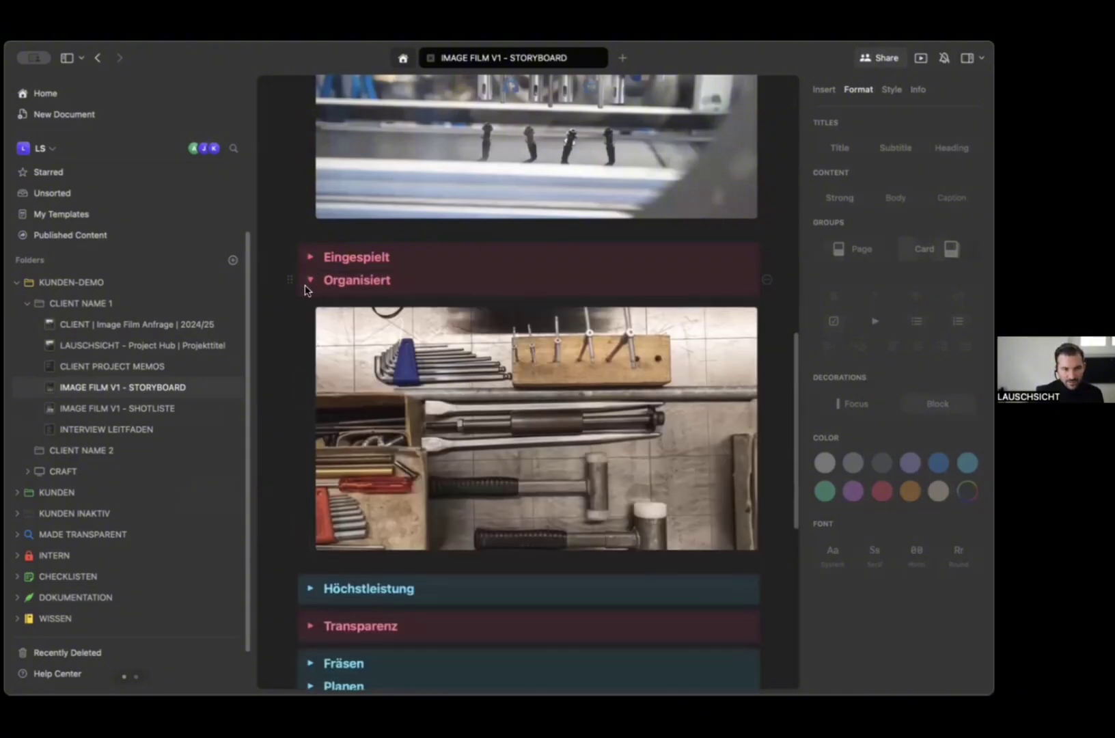
pyautogui.click(309, 280)
pyautogui.moveTo(291, 270); pyautogui.dragTo(290, 246)
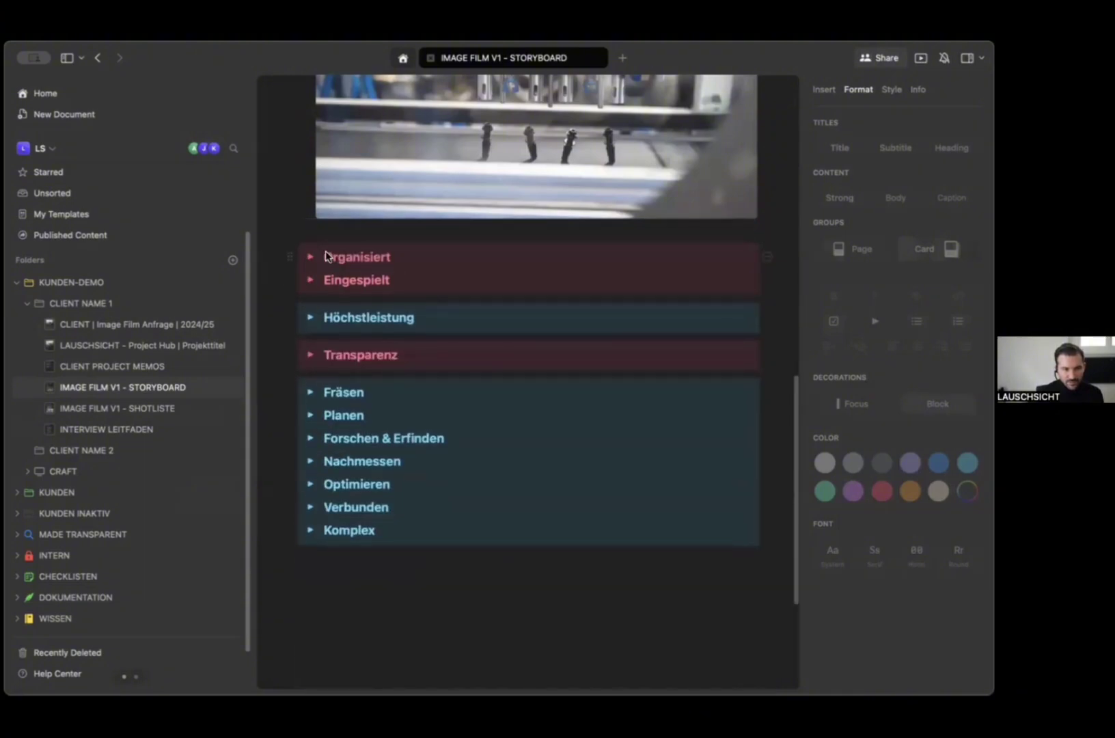
pyautogui.click(310, 280)
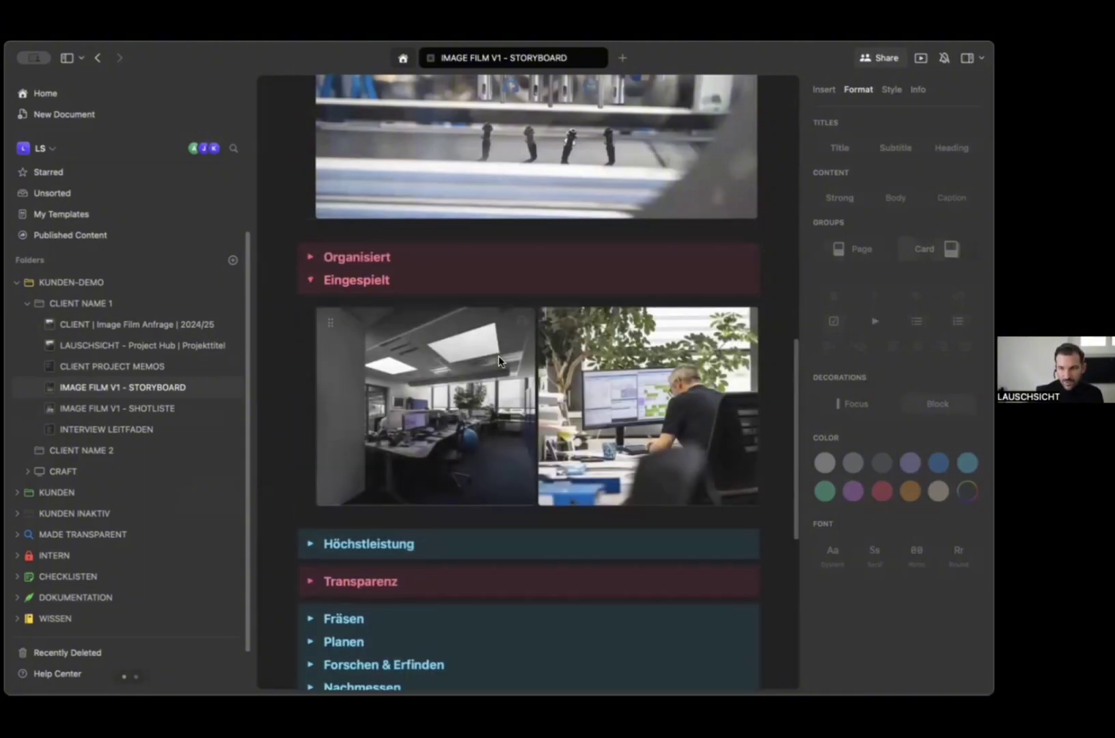
pyautogui.scroll(-3, 499, 360)
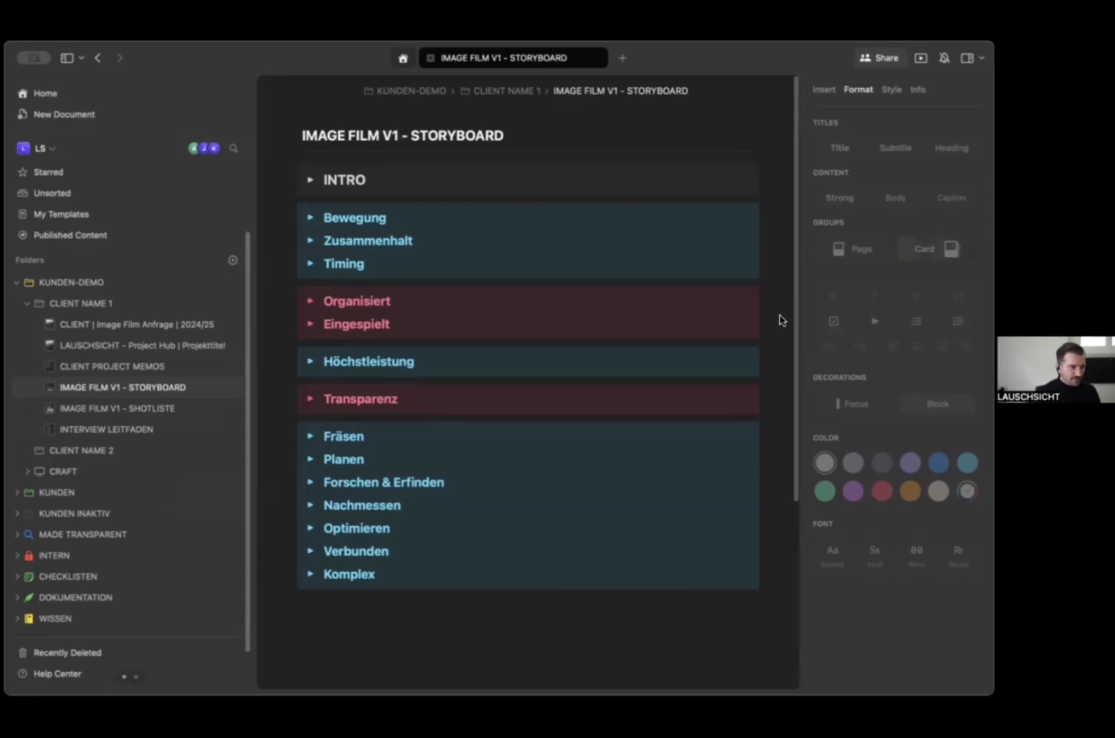
# Open IMAGE FILM V1 - SHOTLISTE and expand the SC01, SC03 and SC02 sections.
pyautogui.click(189, 408)
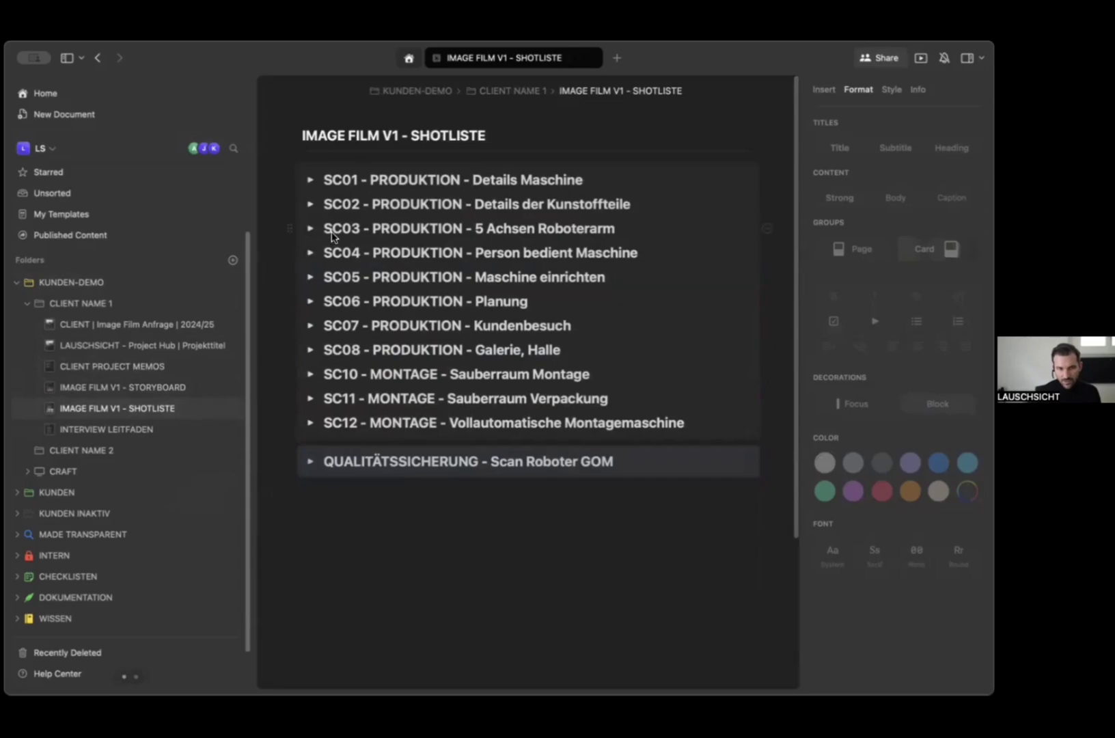
pyautogui.click(310, 181)
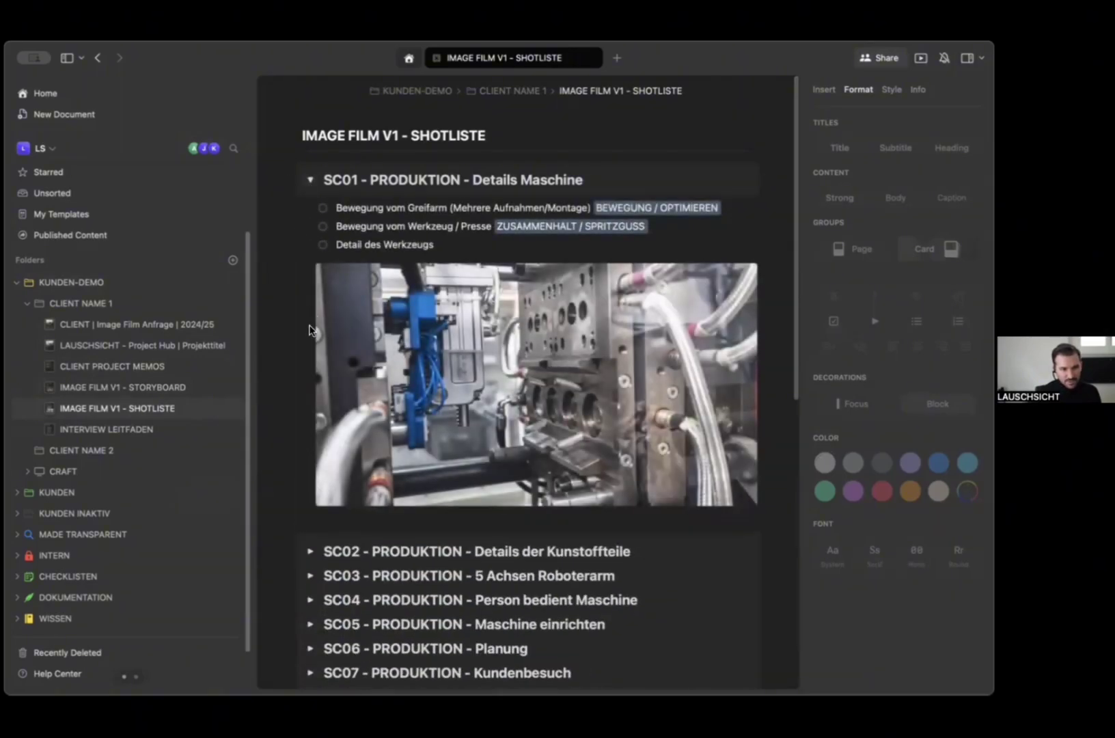
pyautogui.click(311, 578)
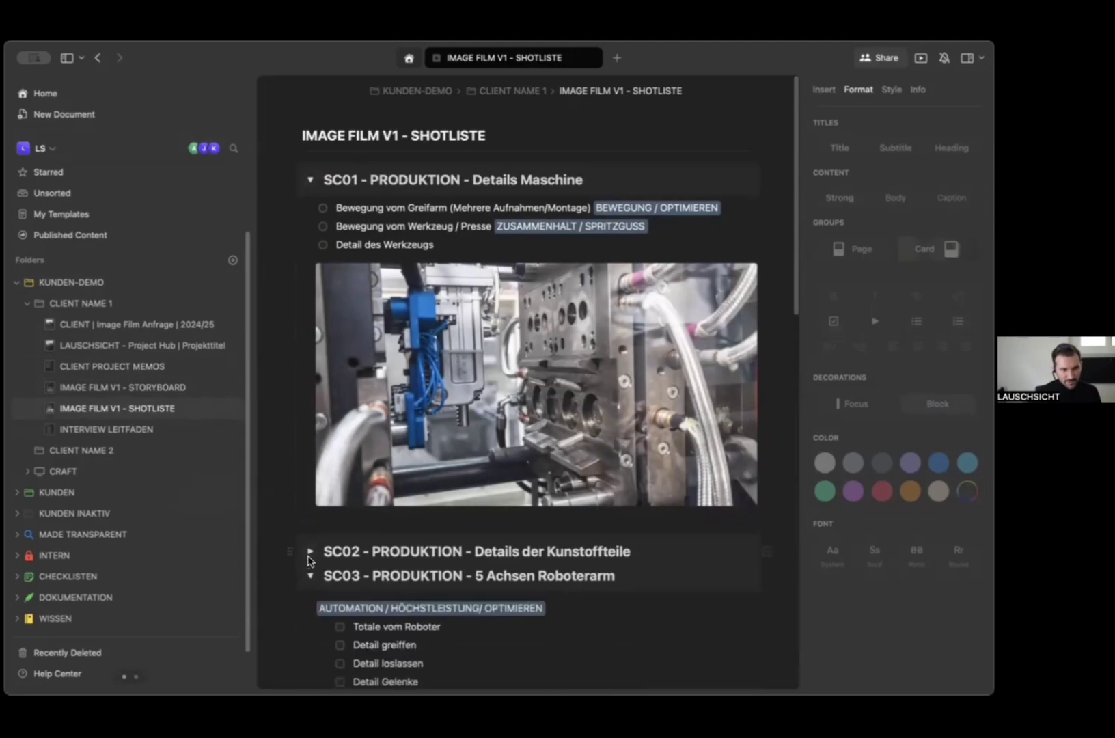
pyautogui.click(310, 552)
pyautogui.scroll(-5, 409, 465)
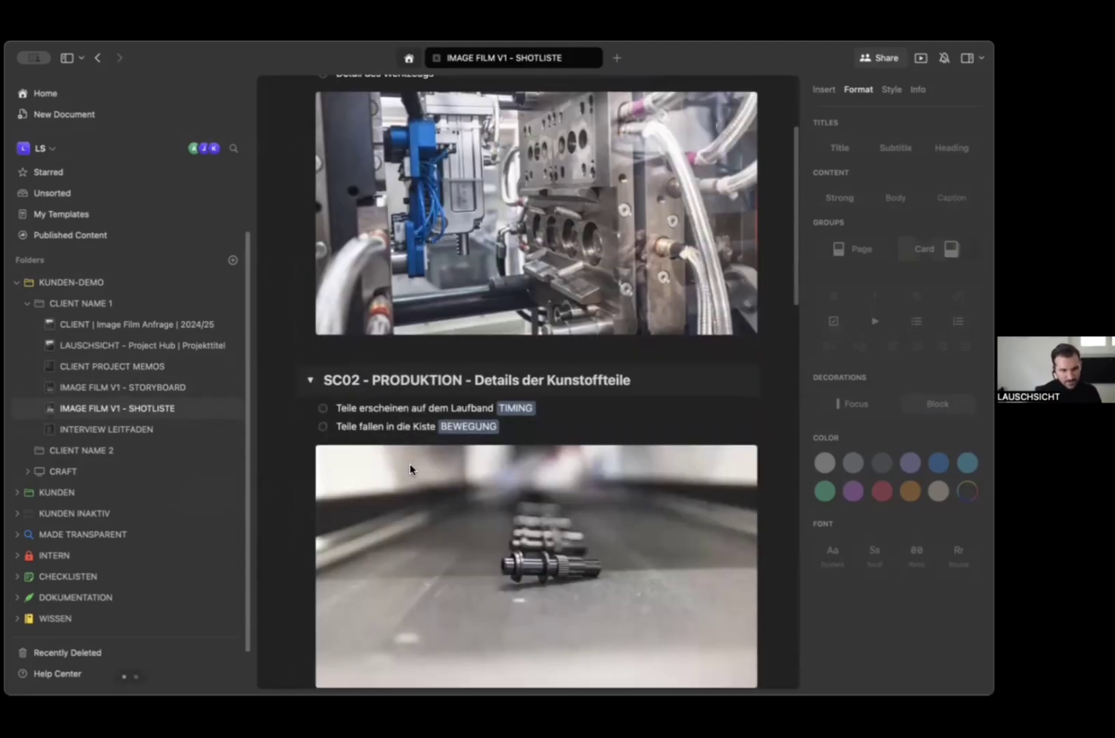
pyautogui.scroll(5, 410, 465)
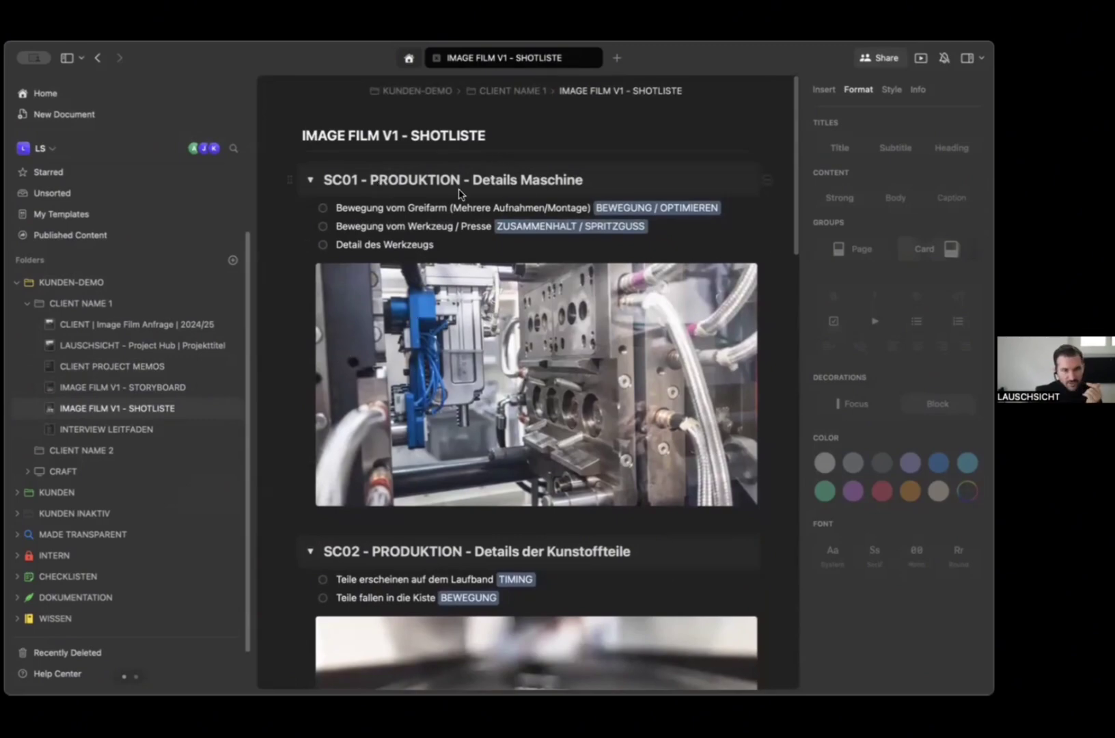
# Select the SC01 and SC02 heading blocks and the machine image under SC01.
pyautogui.click(394, 186)
pyautogui.click(394, 550)
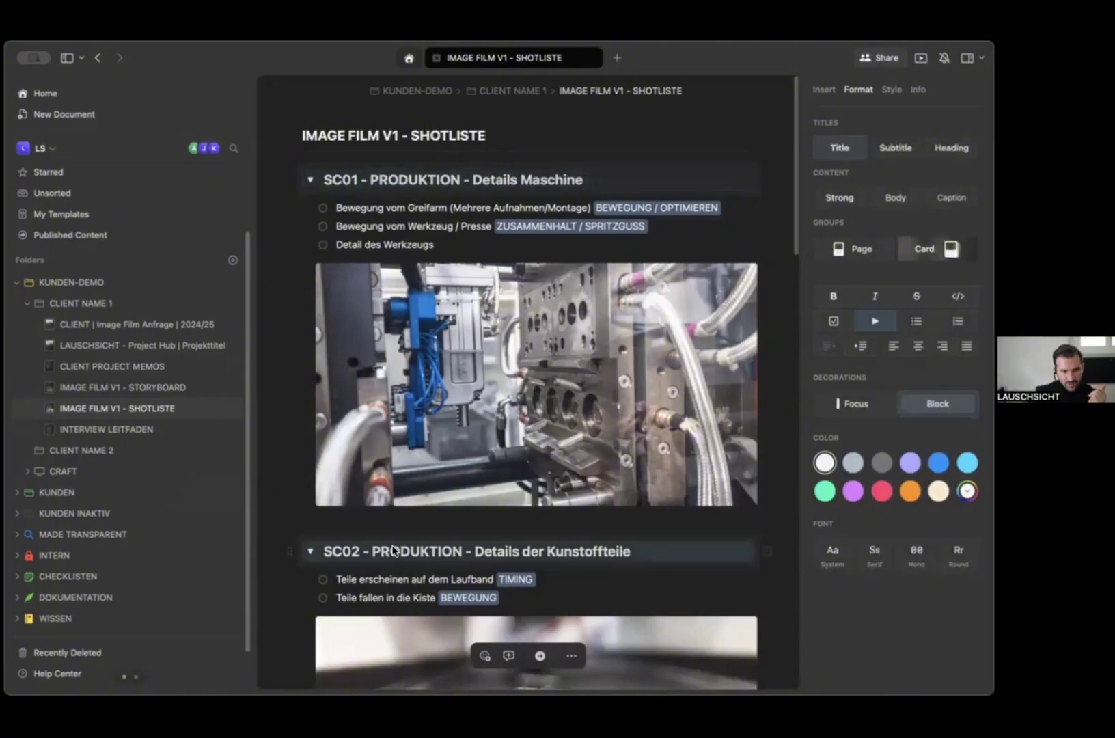
pyautogui.click(530, 189)
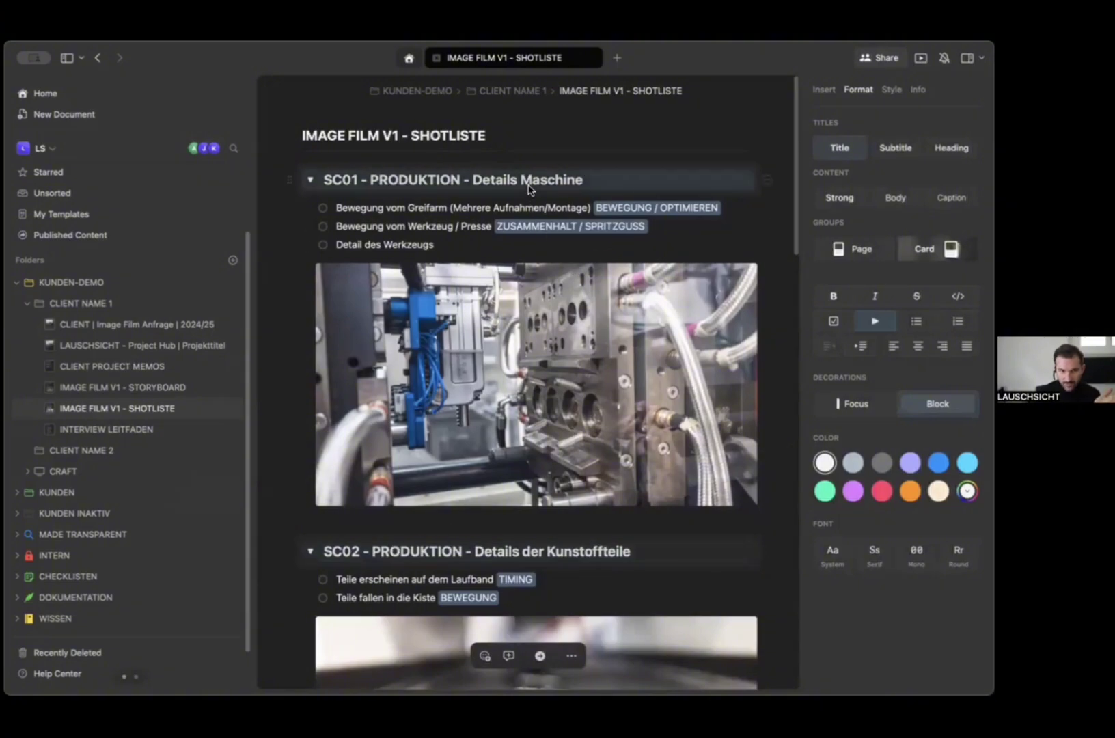
pyautogui.click(541, 383)
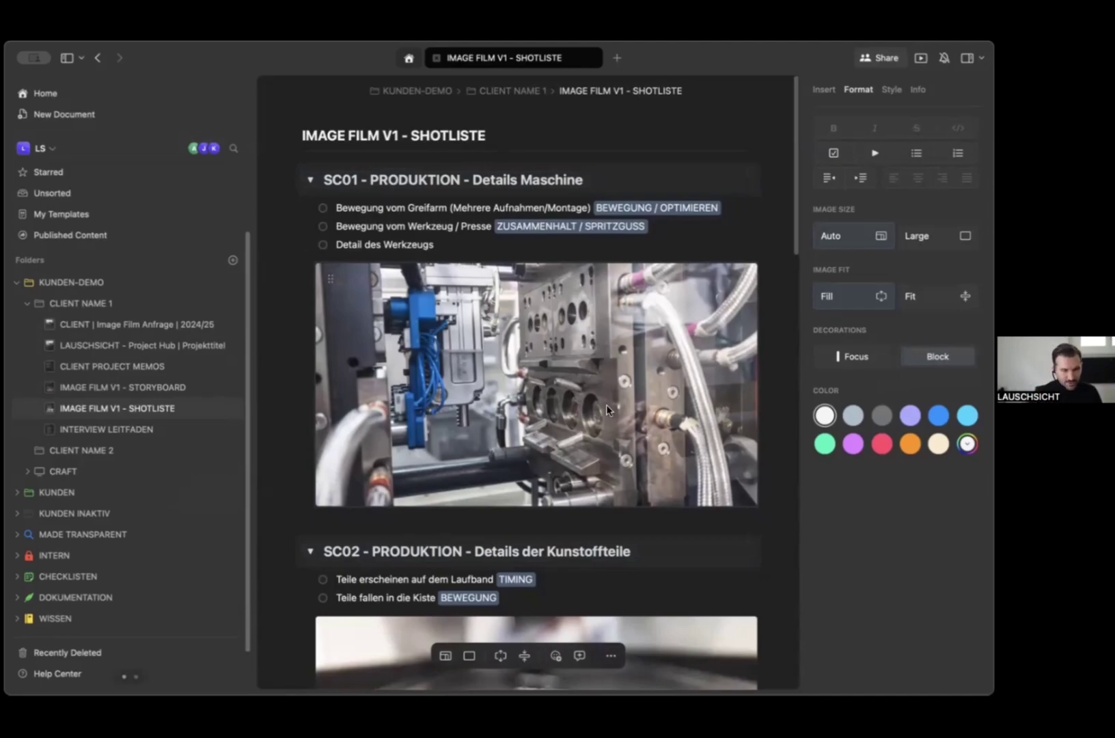
pyautogui.click(352, 214)
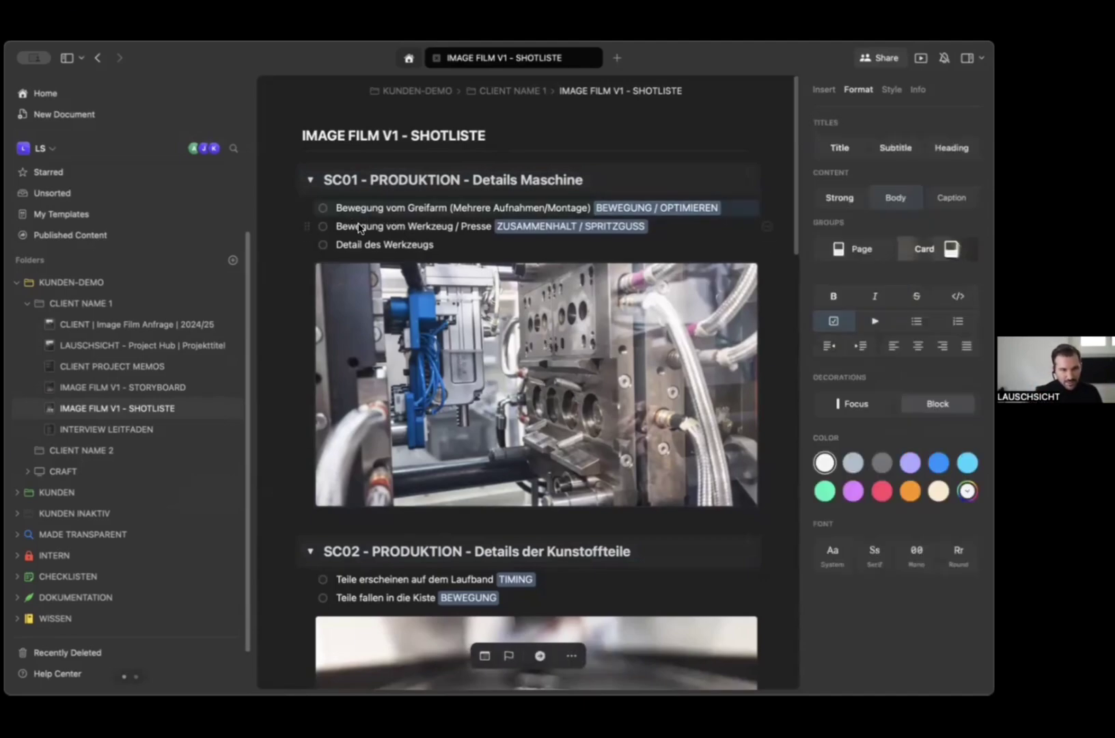
pyautogui.click(323, 209)
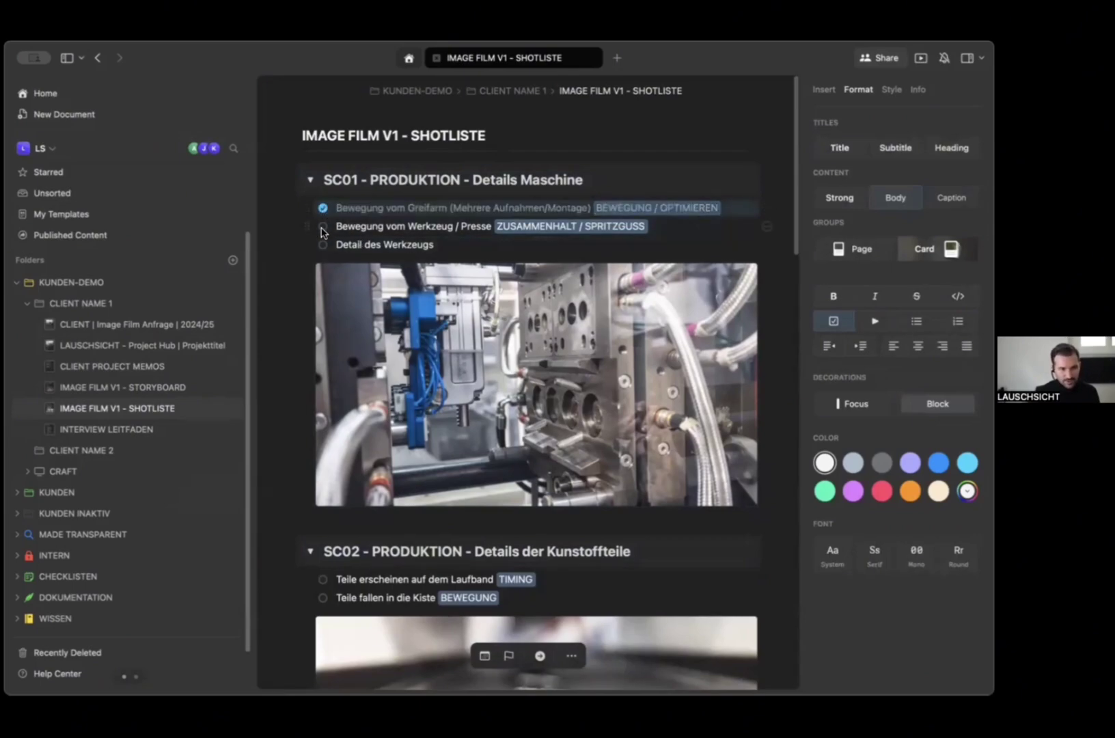
pyautogui.click(323, 227)
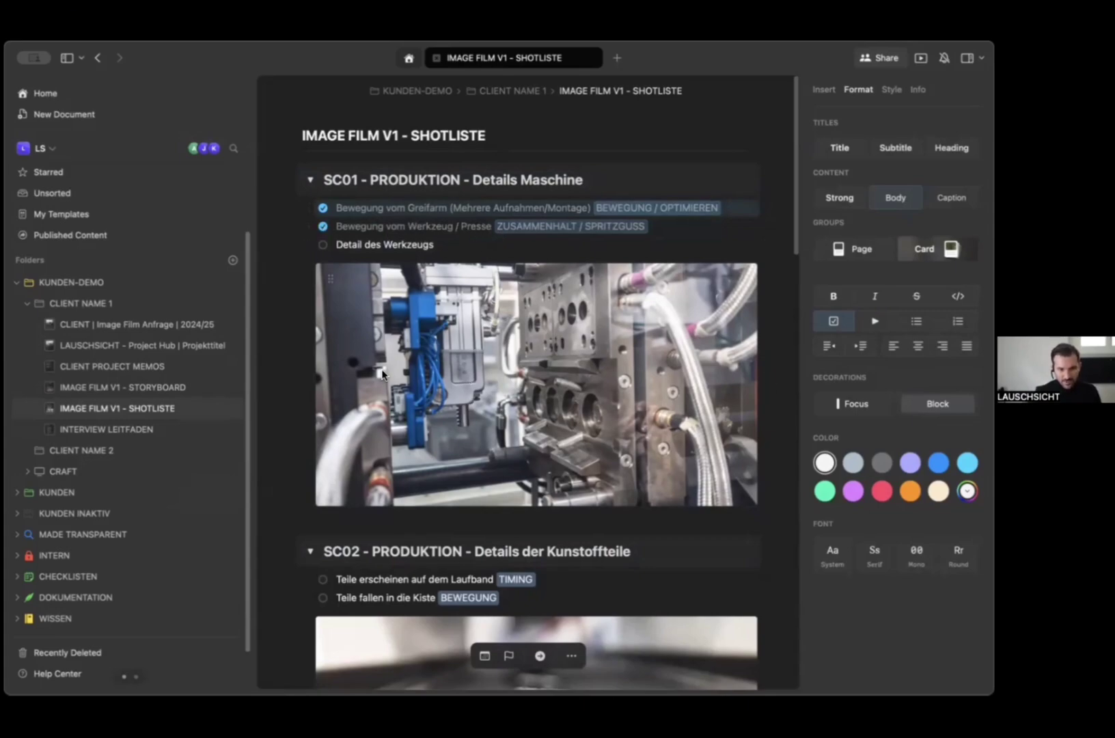
pyautogui.click(322, 227)
pyautogui.click(322, 208)
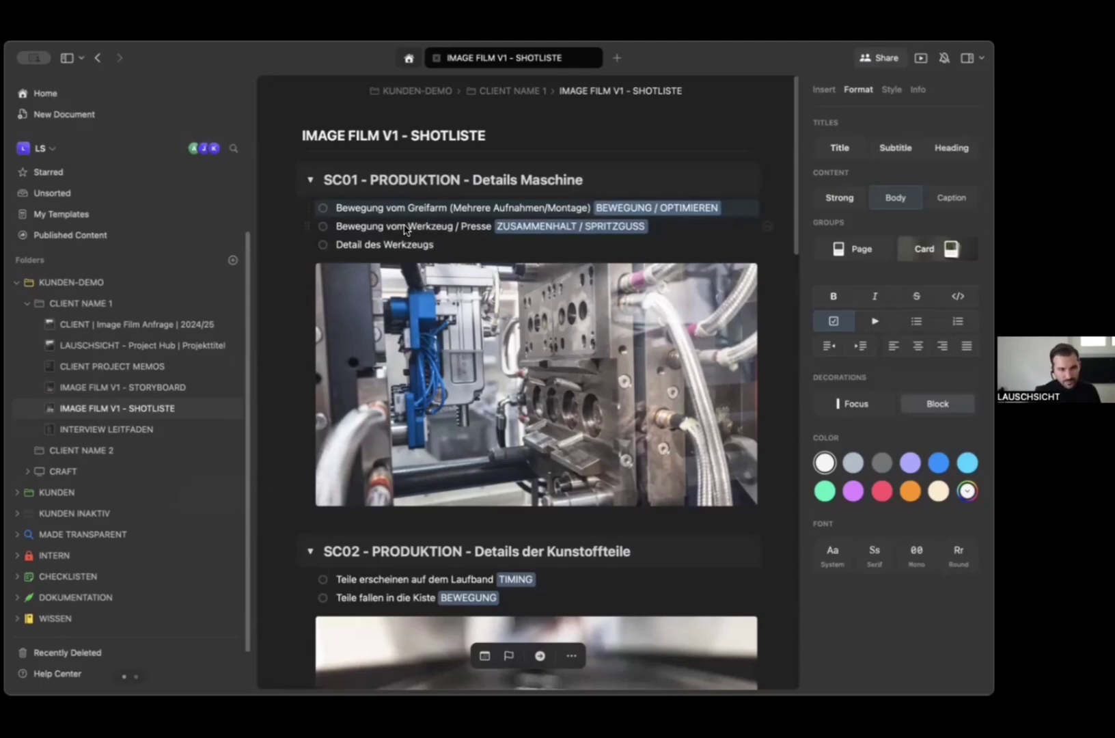
pyautogui.click(396, 248)
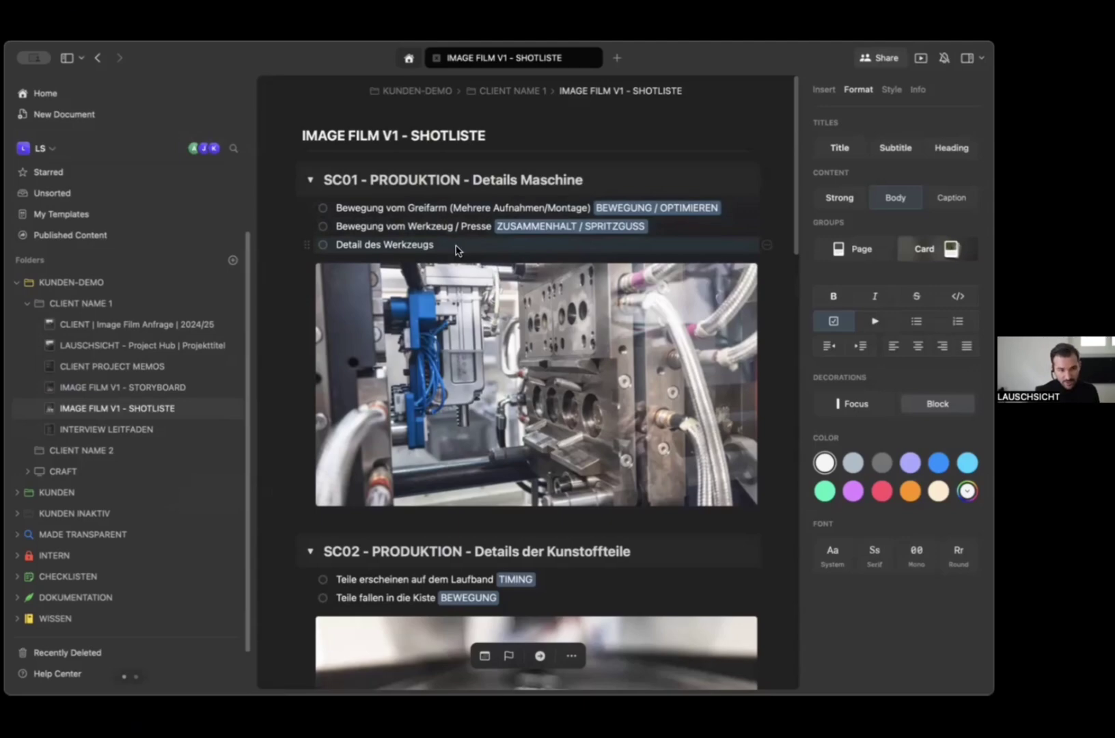
# Collapse SC01, SC02 and SC03, nest SC03 inside SC01, then undo the move.
pyautogui.click(310, 181)
pyautogui.click(310, 204)
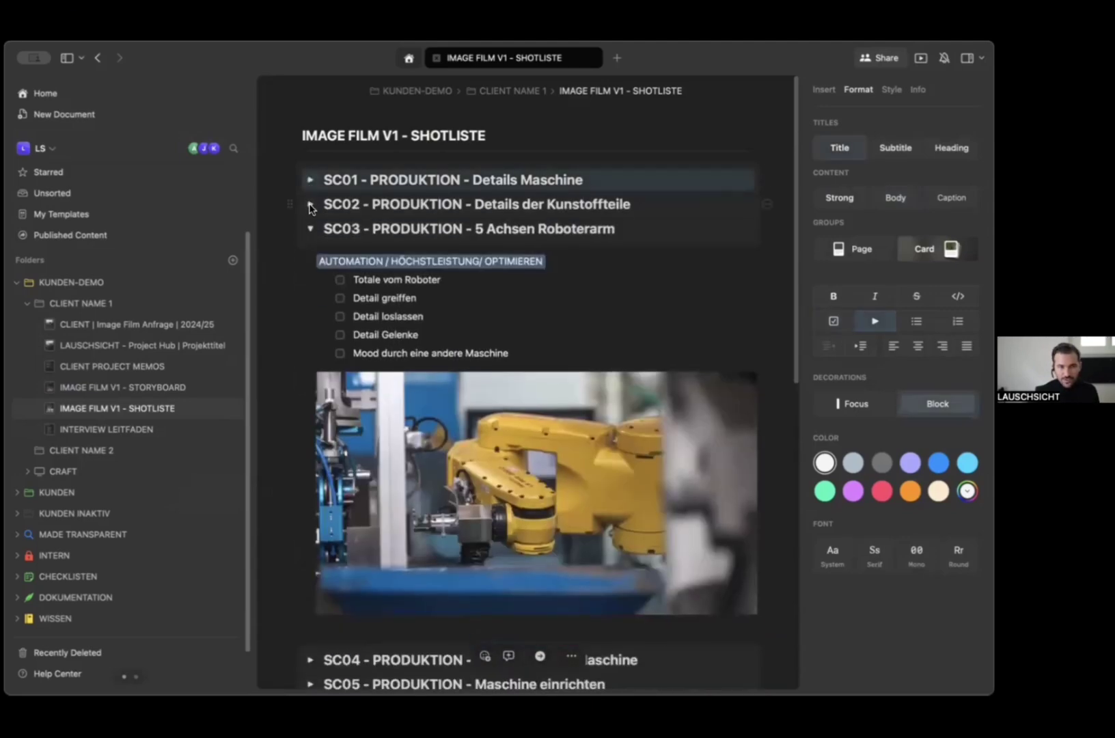
pyautogui.click(310, 228)
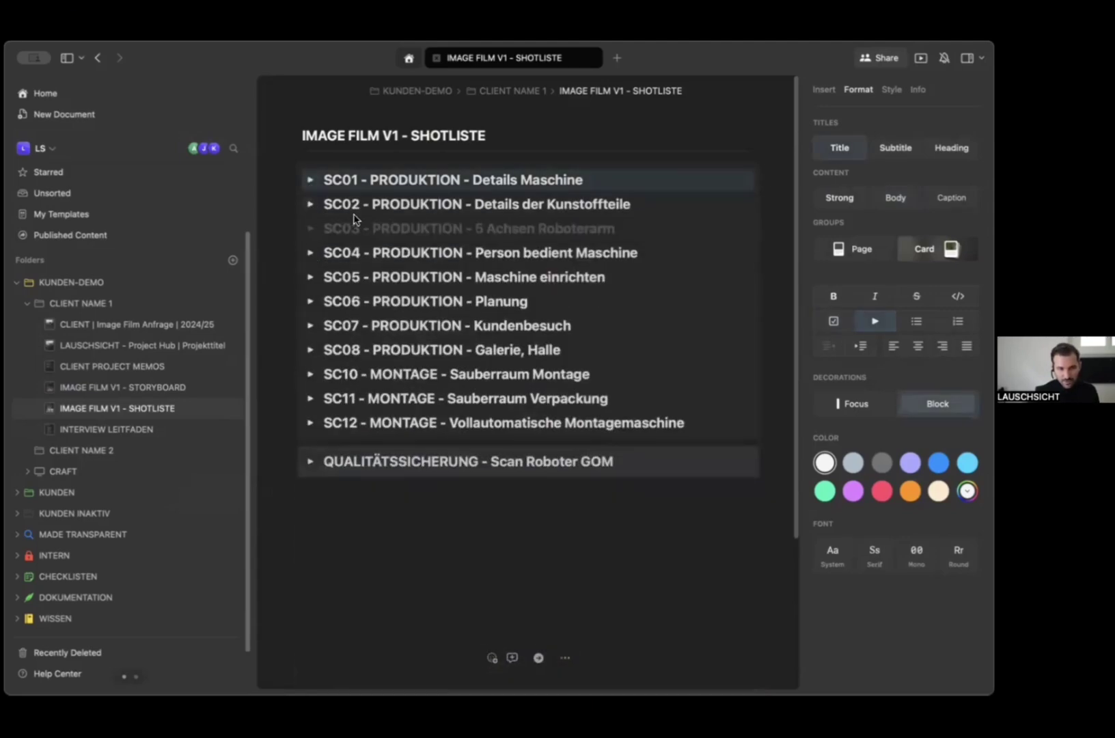
pyautogui.moveTo(355, 218); pyautogui.dragTo(354, 202)
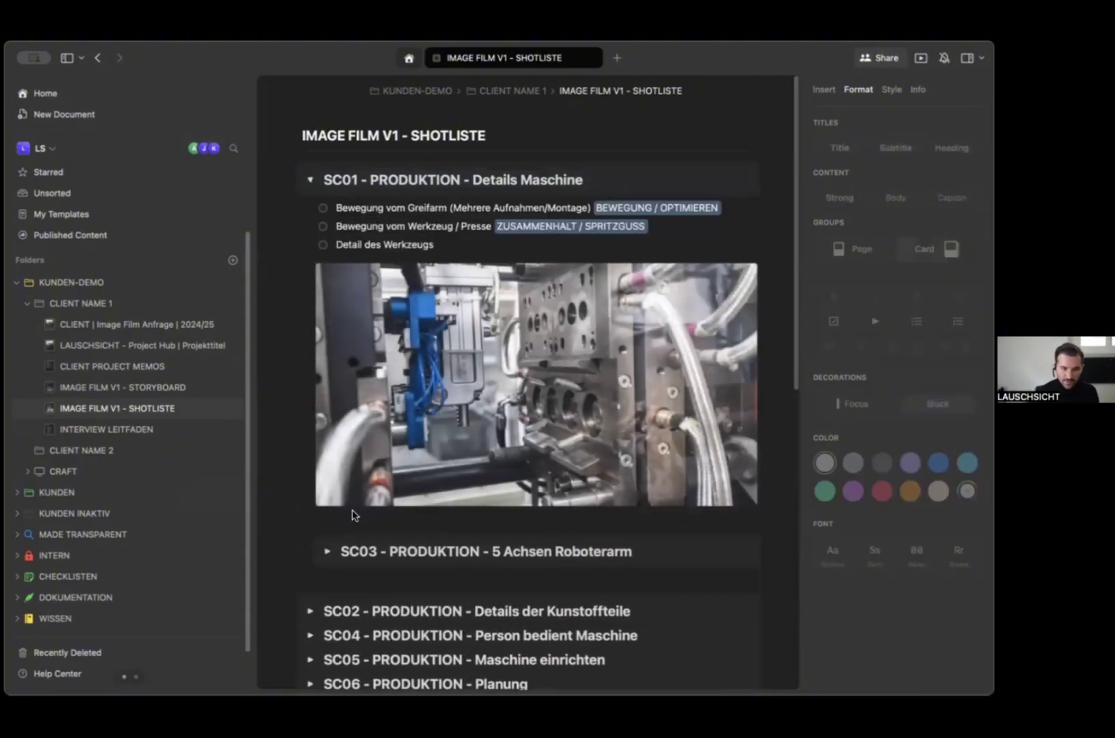
pyautogui.press('super+z')
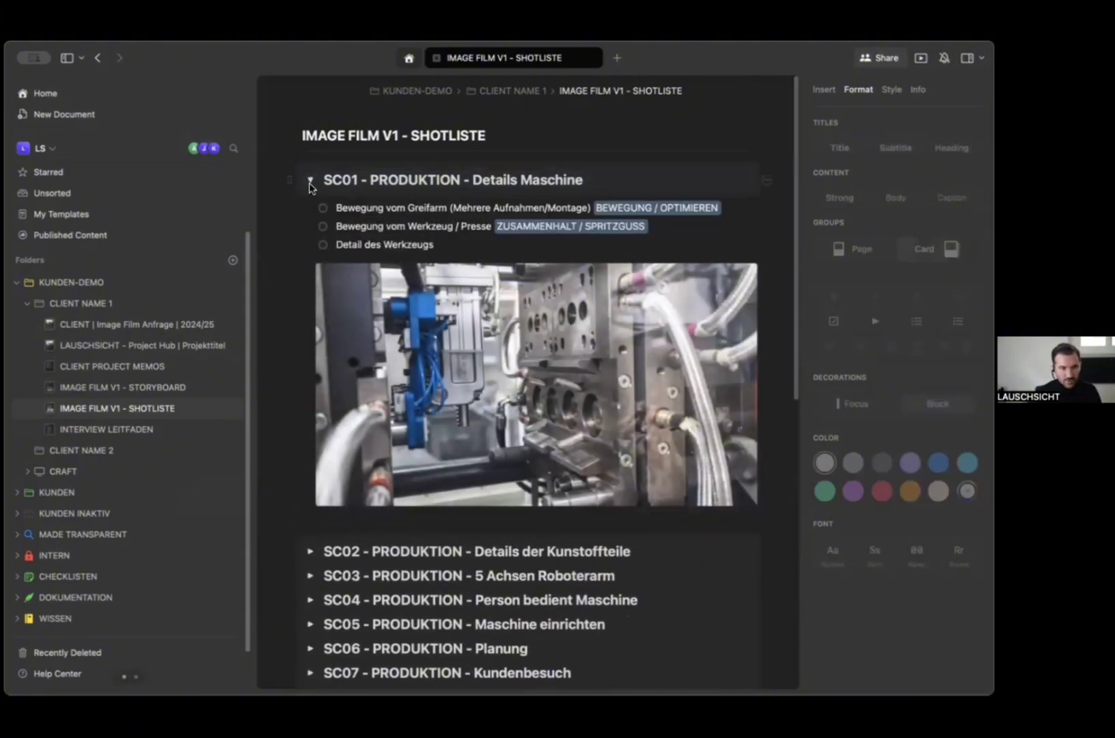
# Add the checklist item 'Lets do this also' below Detail des Werkzeugs in SC01.
pyautogui.click(427, 243)
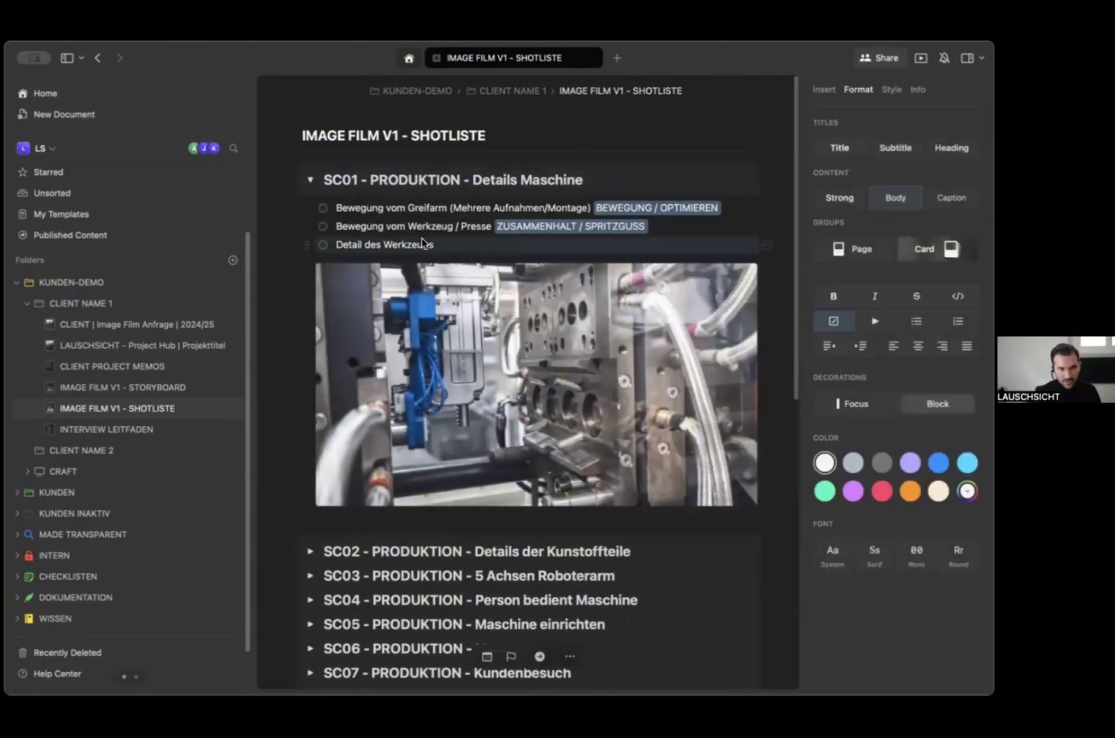
pyautogui.click(471, 246)
pyautogui.write('$')
pyautogui.press('Return')
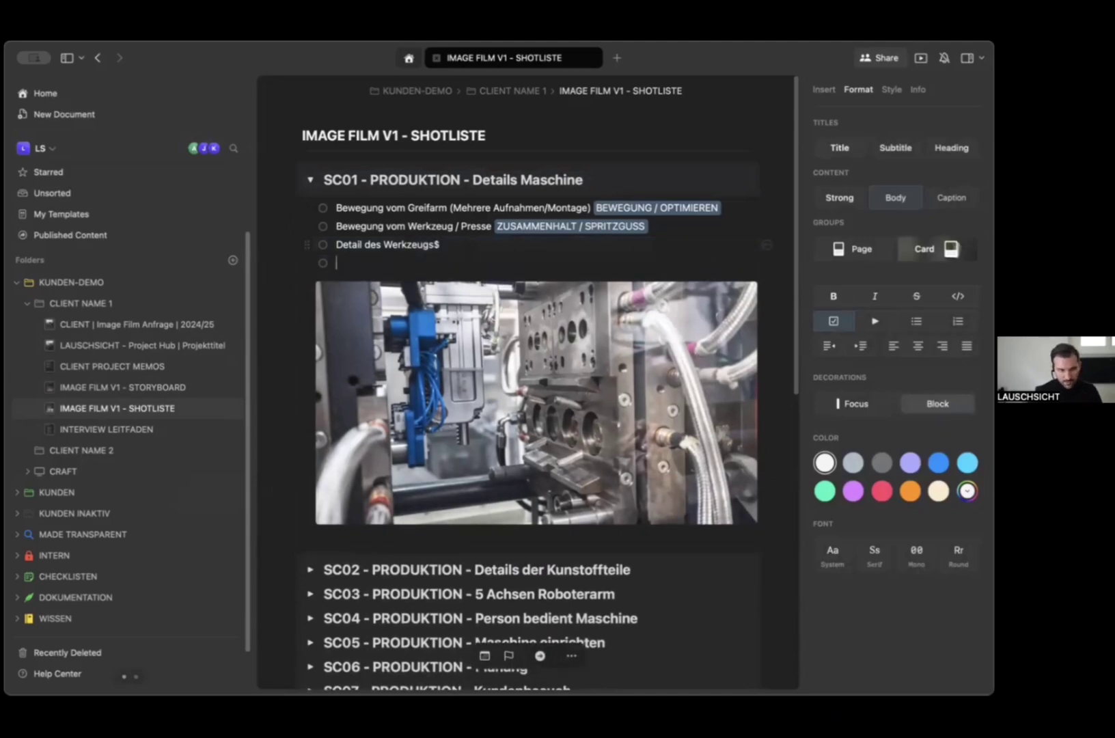
pyautogui.press('BackSpace')
pyautogui.press('BackSpace')
pyautogui.press('Return')
pyautogui.write('Lets do thi')
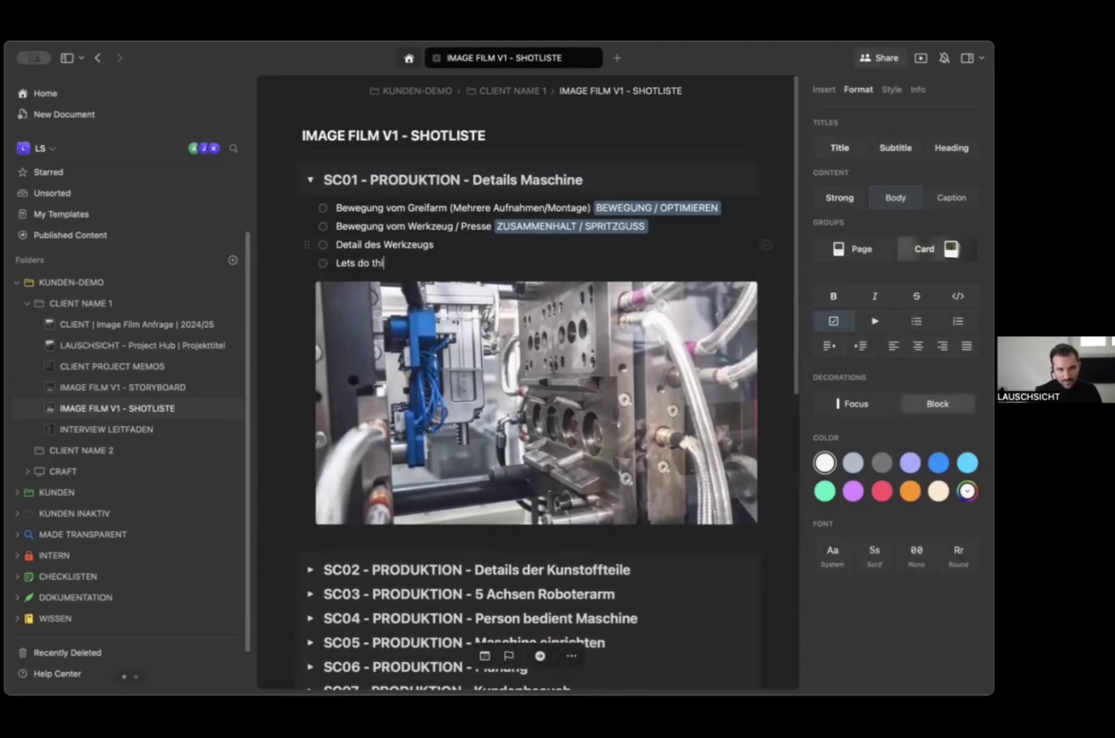
pyautogui.write('s also')
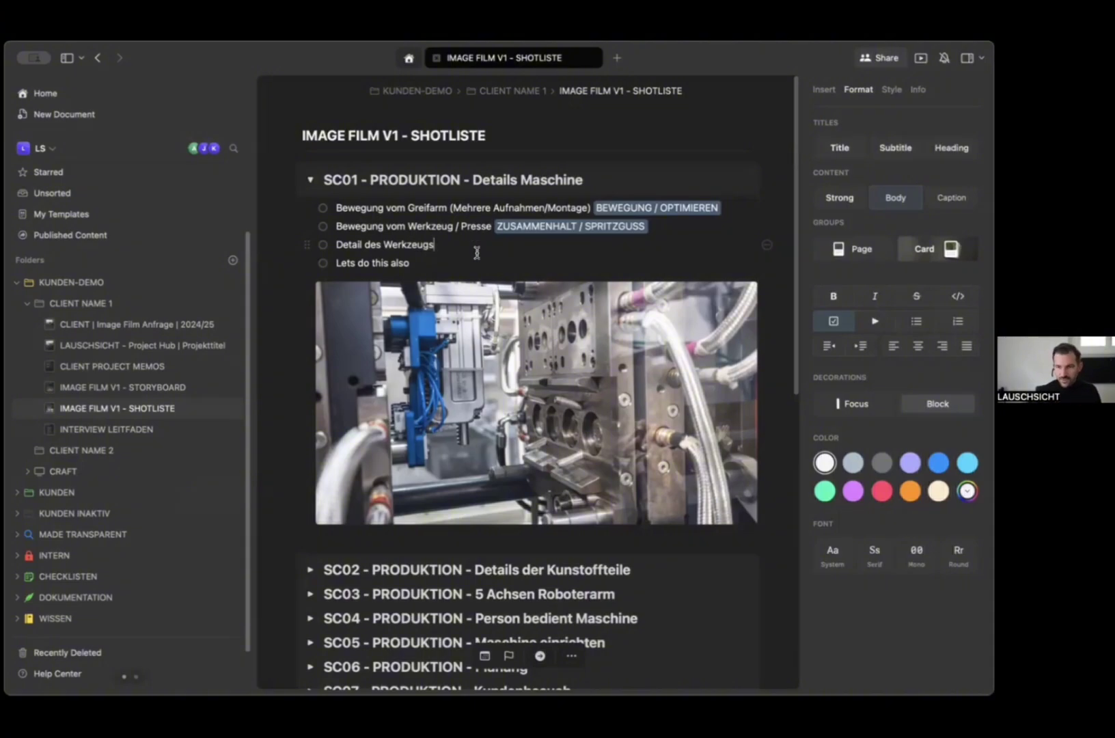
# Expand SC04 - Person bedient Maschine and scroll through its tagged shots and photos.
pyautogui.scroll(-5, 470, 263)
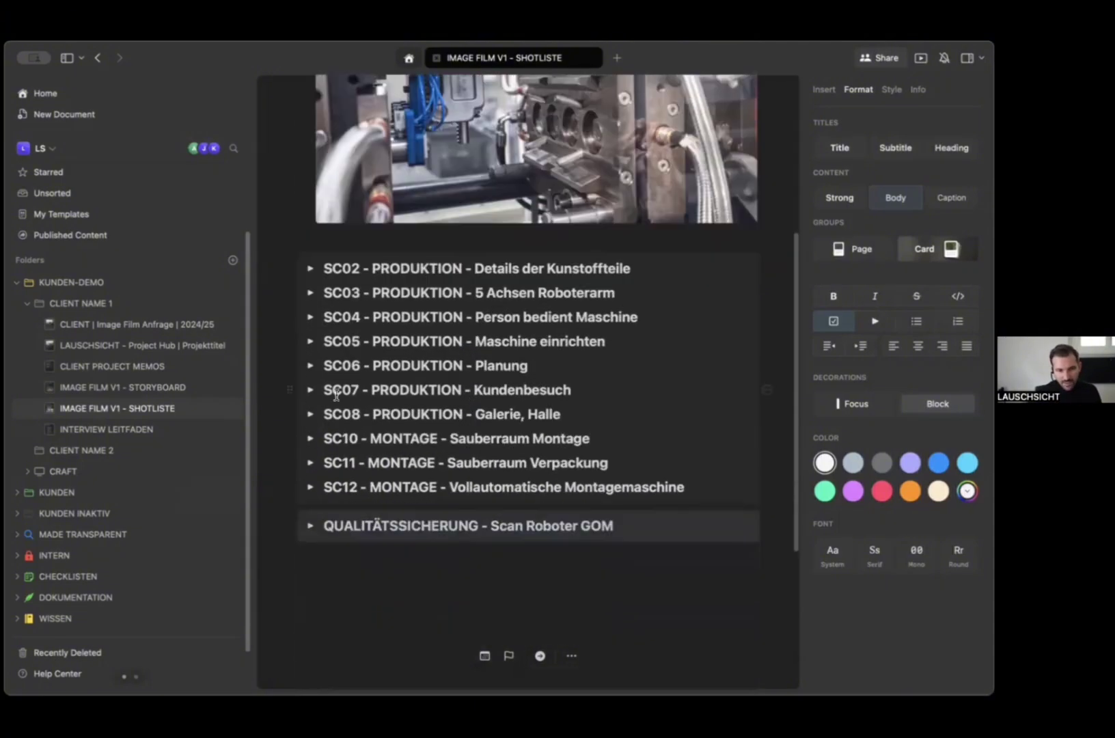
pyautogui.click(309, 317)
pyautogui.scroll(-4, 371, 436)
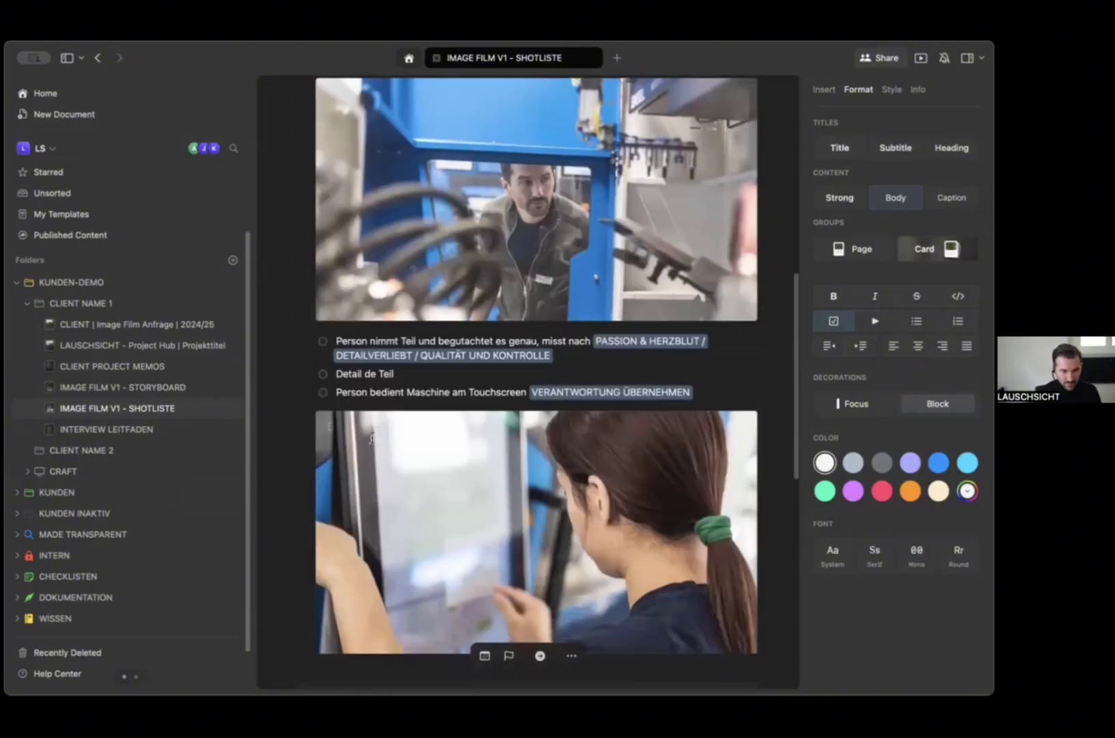
pyautogui.scroll(3, 683, 407)
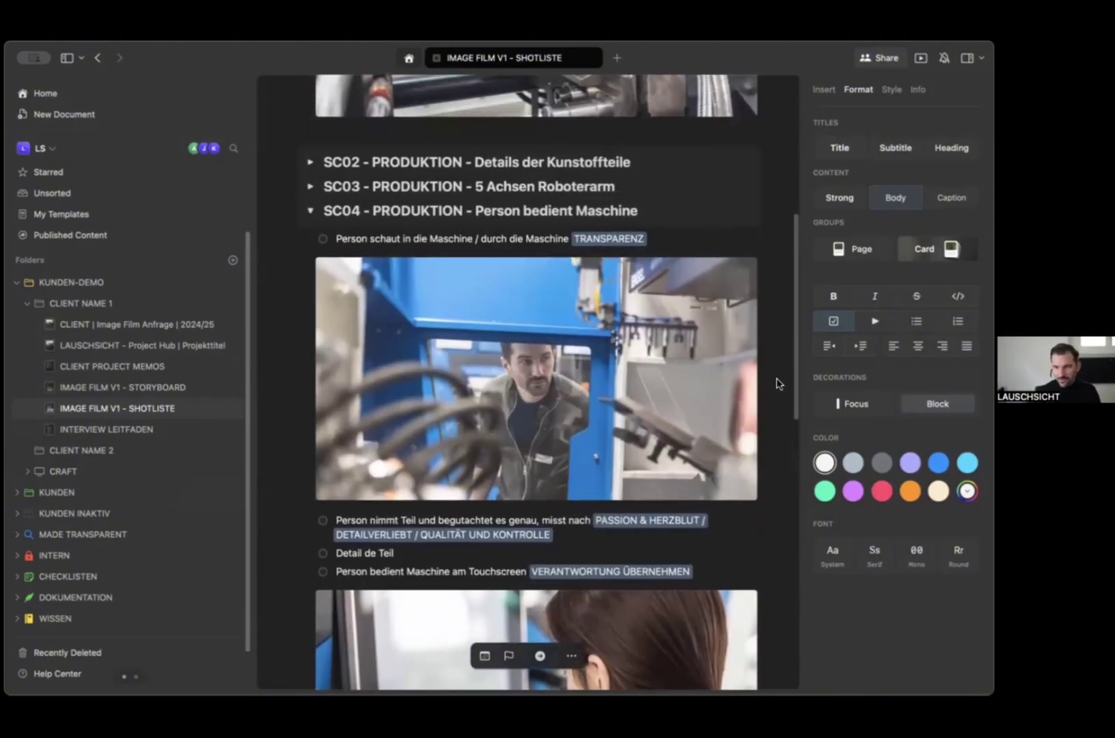
pyautogui.scroll(-3, 772, 452)
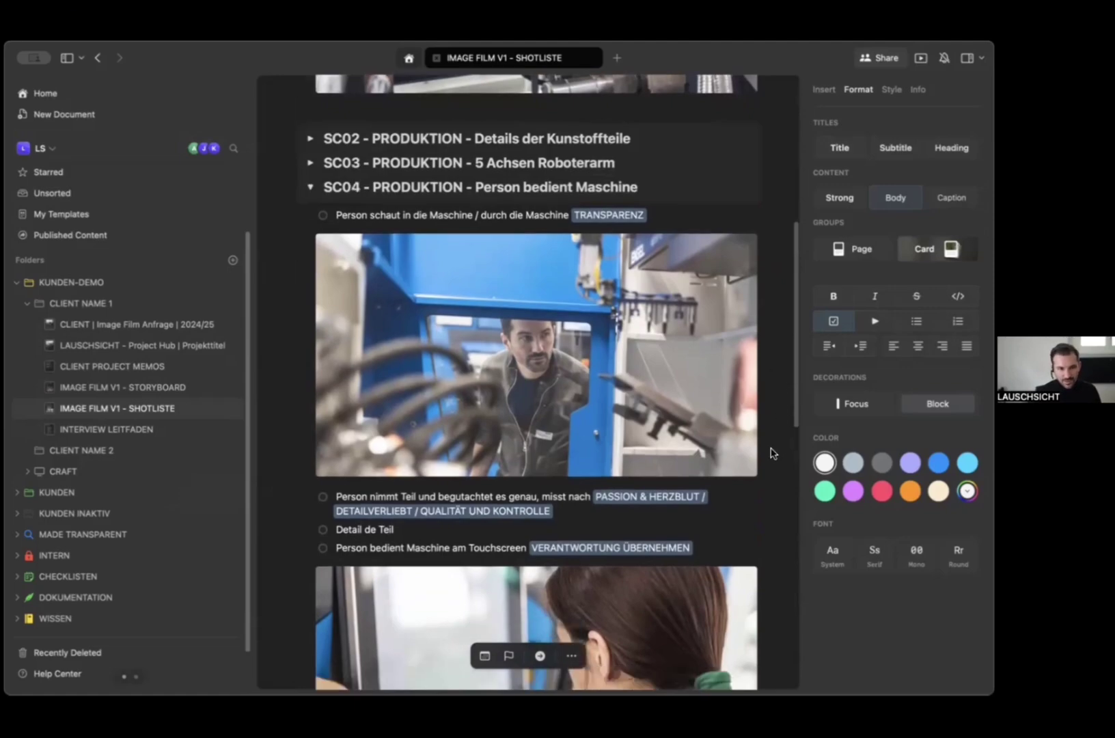
pyautogui.scroll(4, 771, 453)
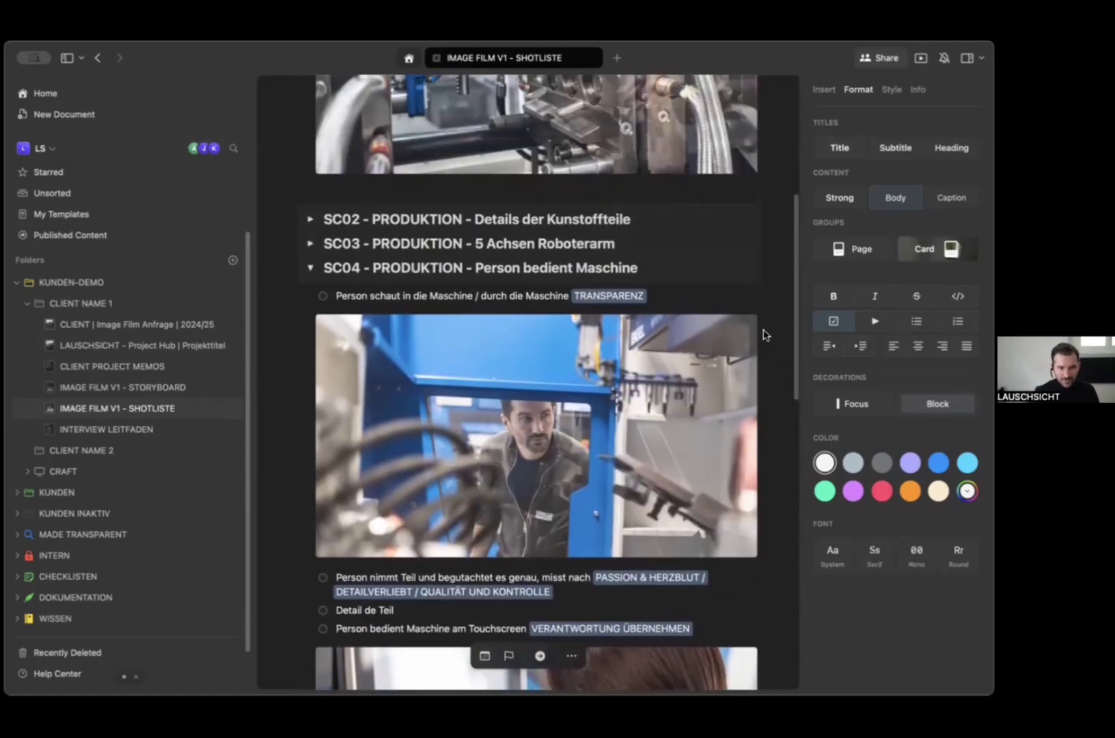